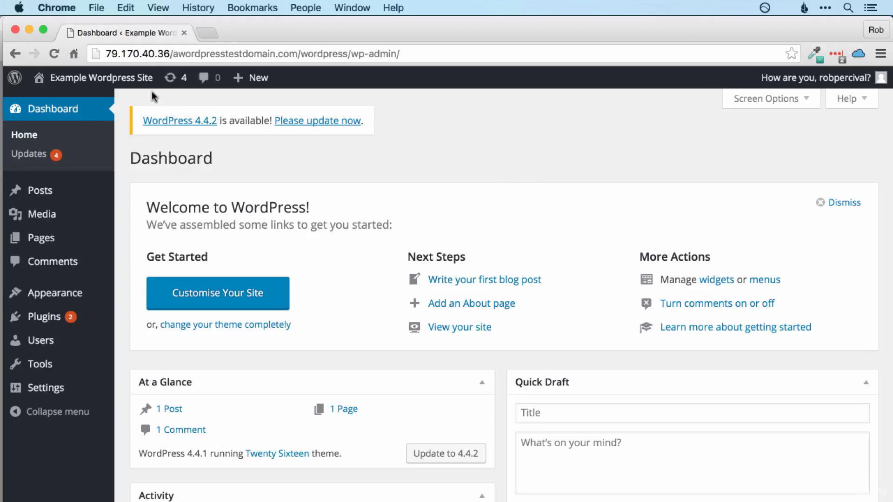
Open the public site in a new browser tab and look over its title, tagline, first post and sidebar sections.
mouse_move(129, 84)
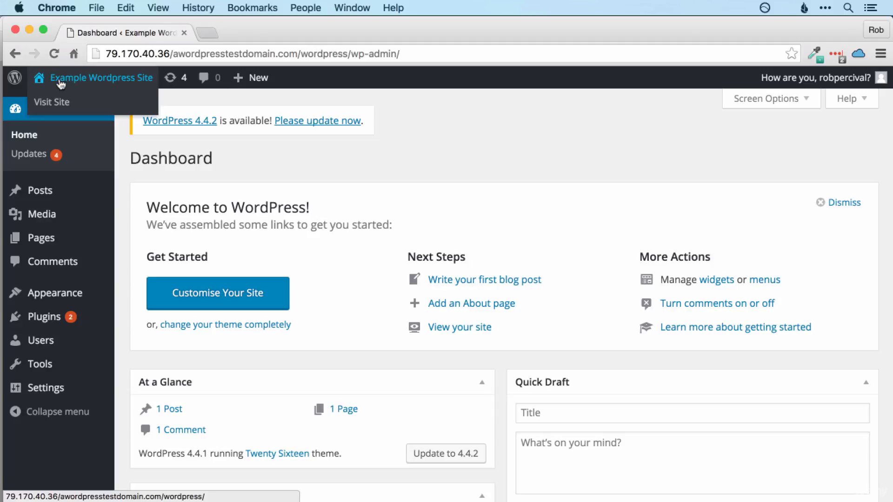
left_click(61, 103, "super")
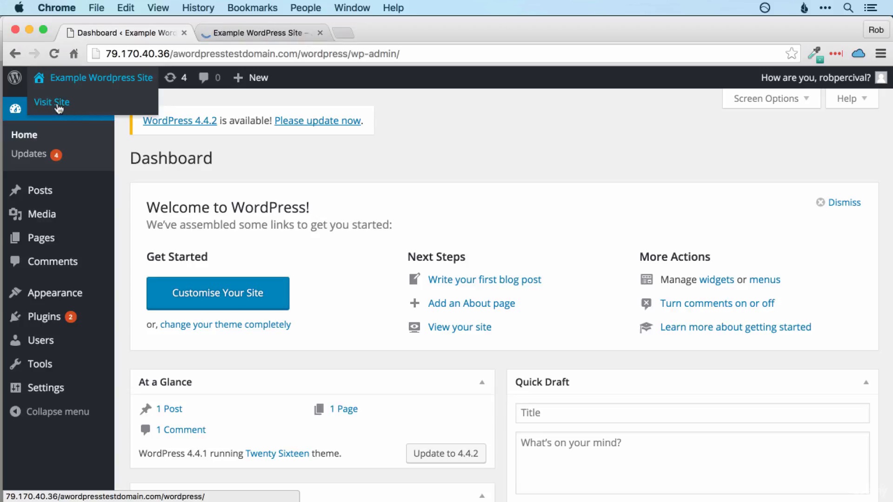
left_click(250, 34)
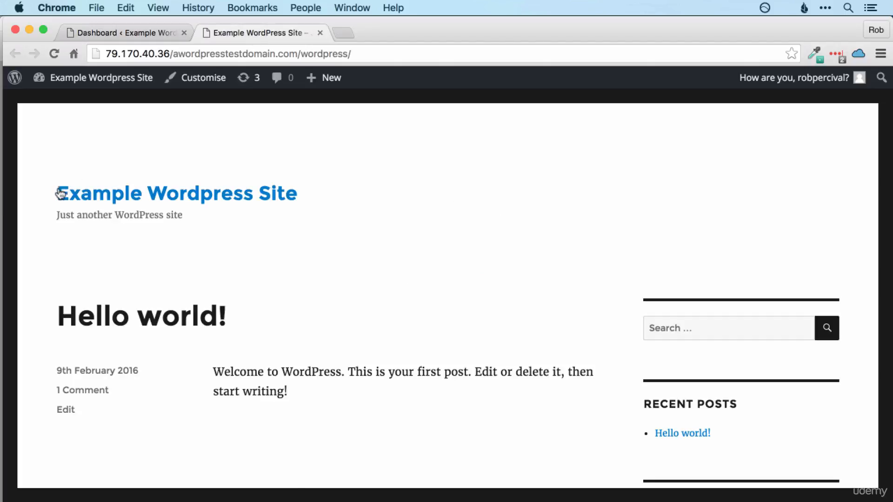
left_click(291, 197)
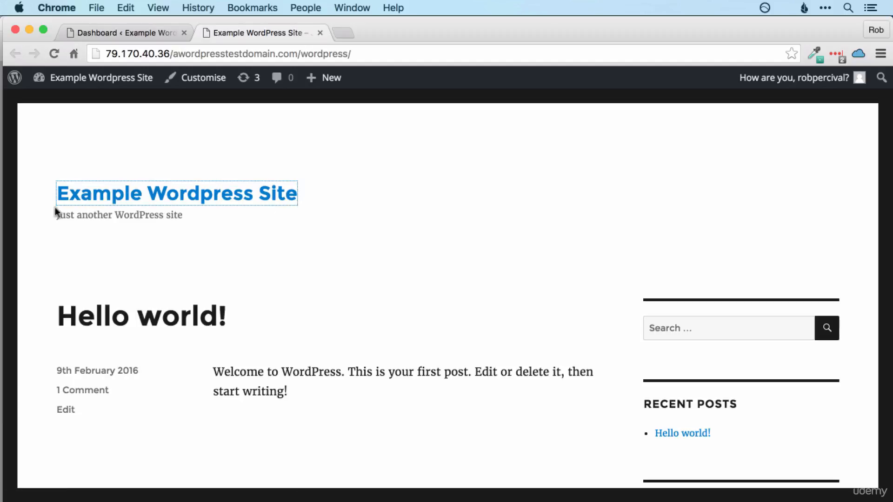
left_click_drag(56, 216, 195, 216)
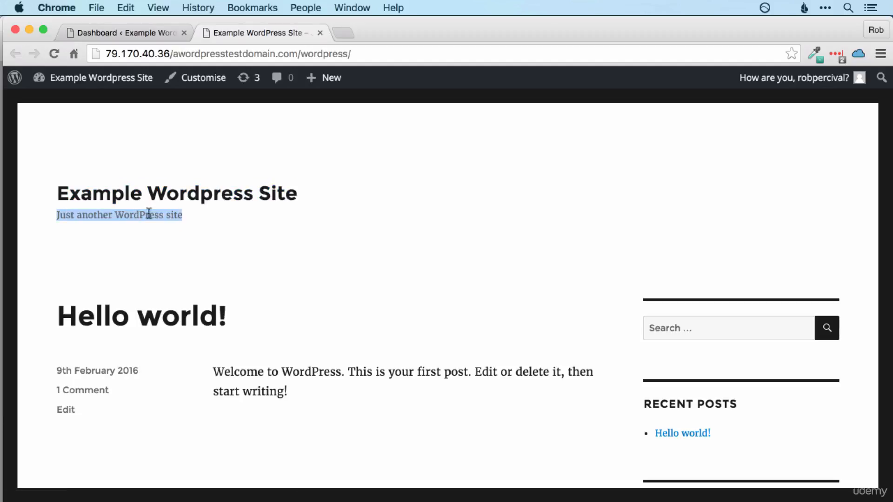
left_click(118, 214)
scroll(297, 227, "down", 3)
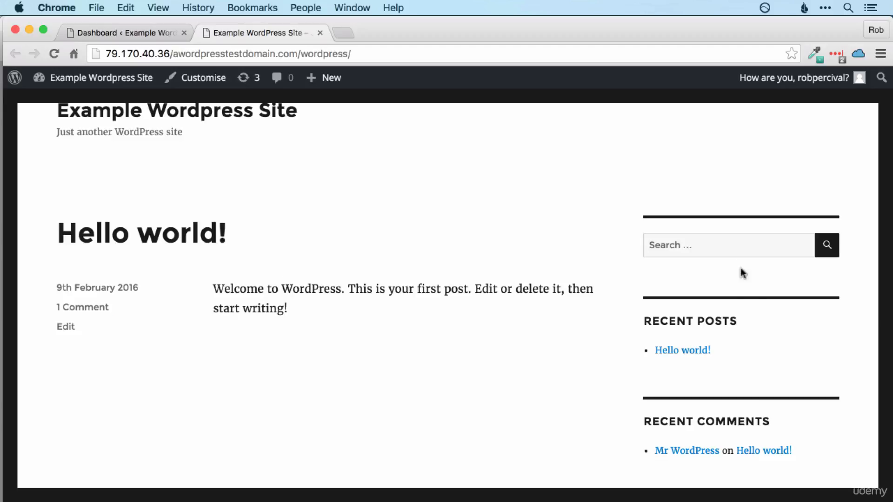
scroll(781, 306, "down", 5)
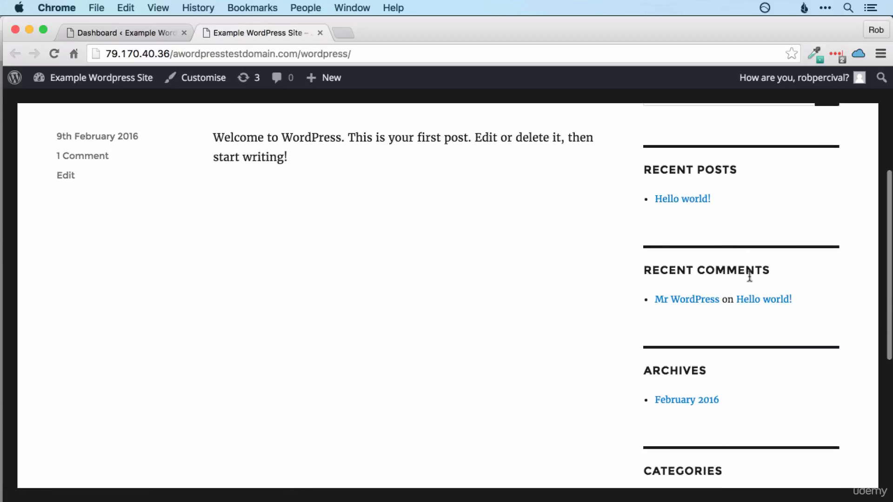
scroll(759, 315, "down", 8)
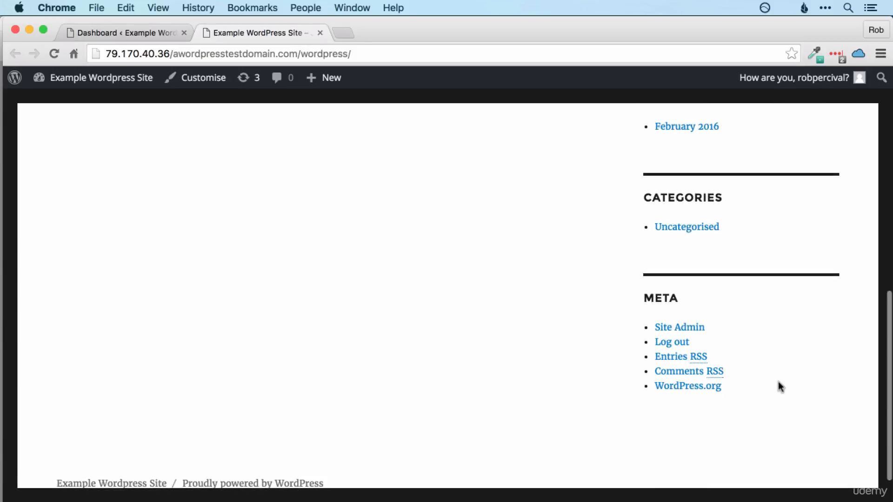
scroll(779, 385, "up", 1)
scroll(777, 382, "up", 13)
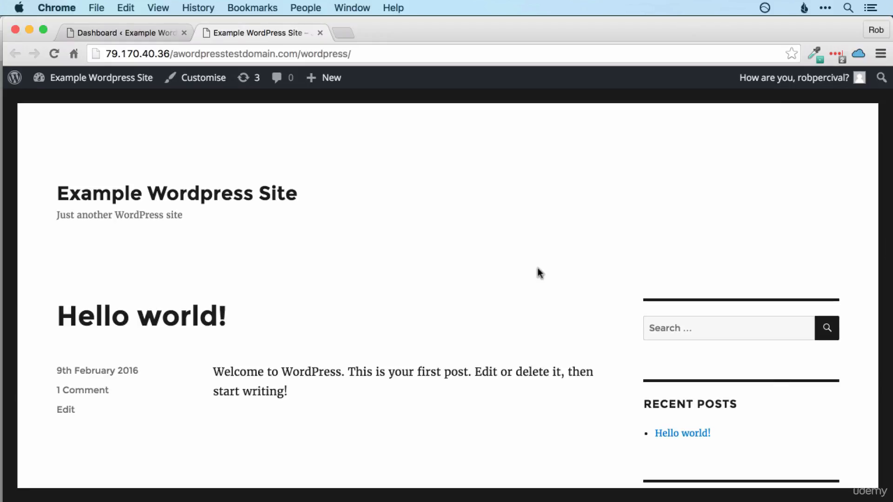
Return to the admin dashboard and update the site to WordPress 4.4.2–en_GB.
left_click(154, 28)
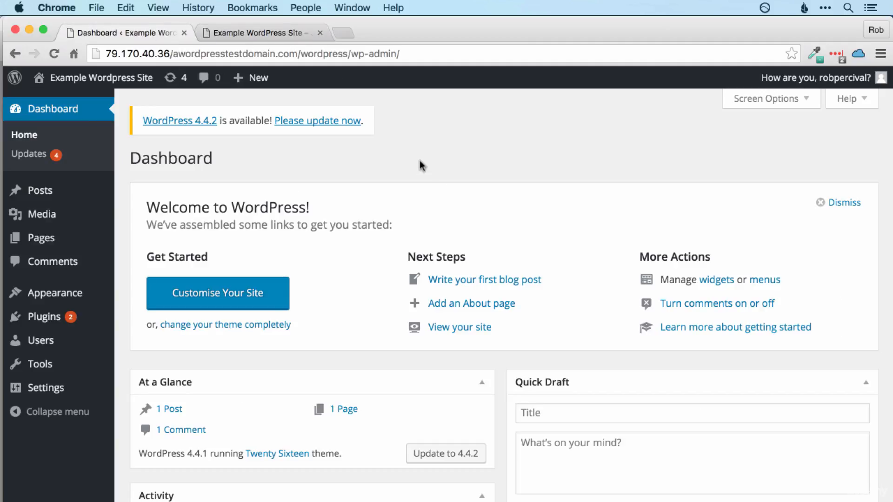
left_click(306, 124)
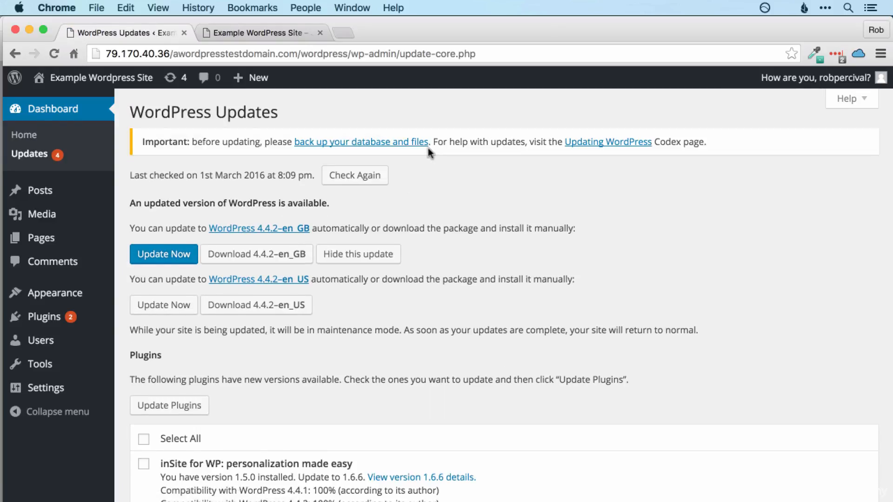
left_click(172, 259)
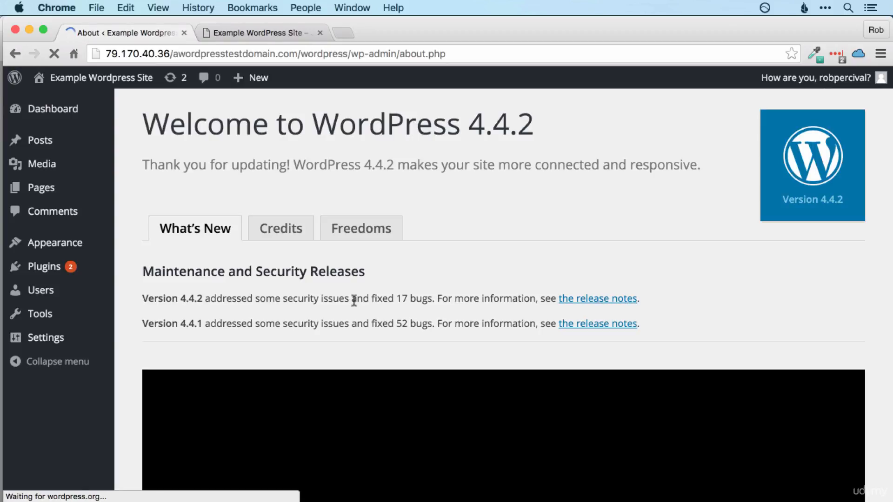
Open the "Hello world!" post for editing from the list of all posts.
left_click(75, 114)
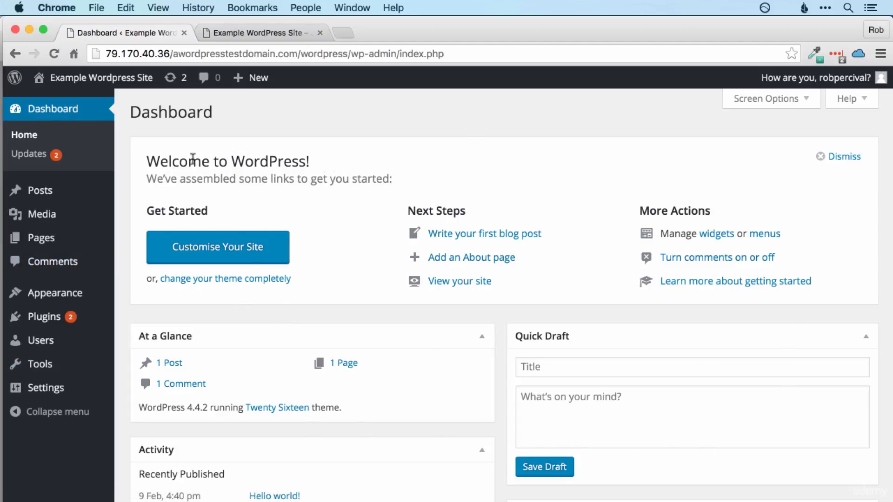
left_click(36, 192)
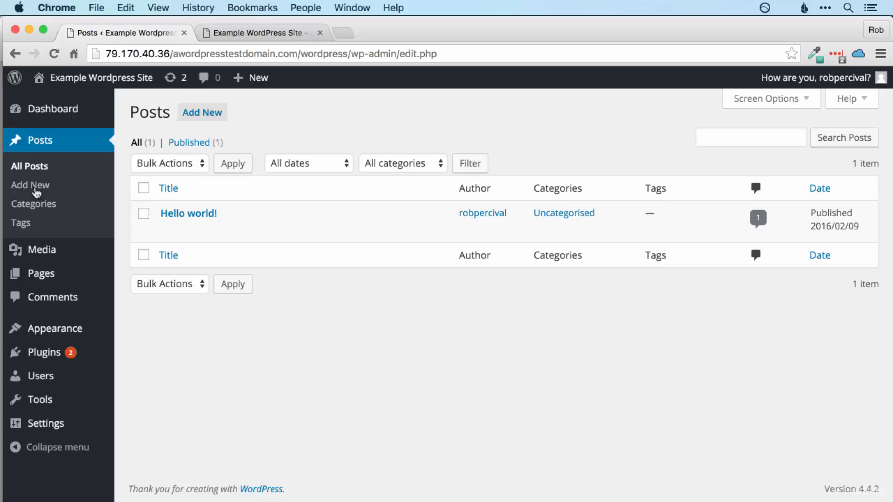
mouse_move(390, 208)
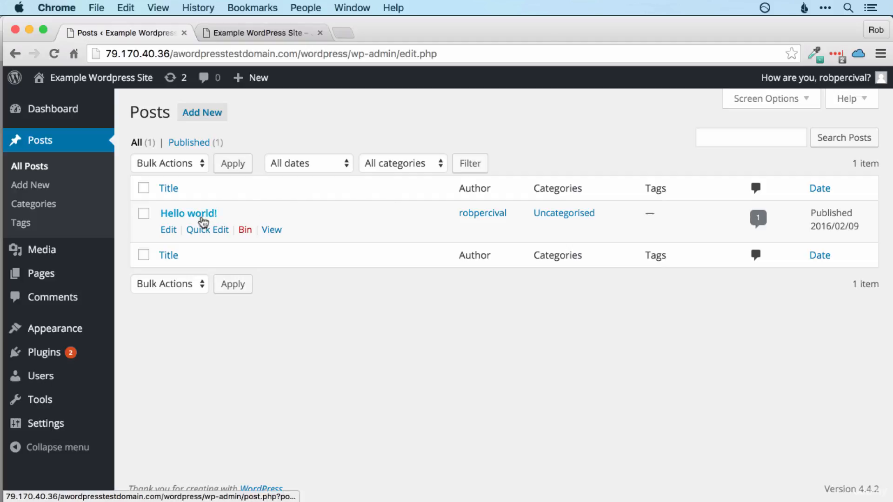
left_click(187, 216)
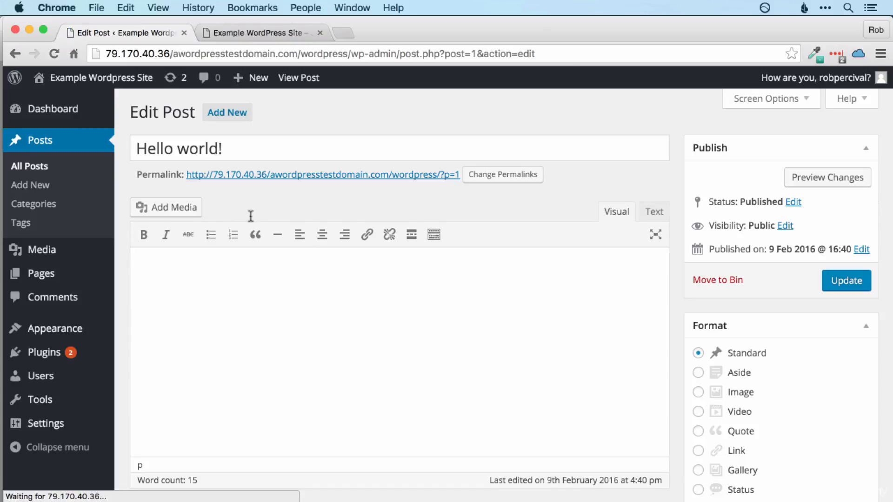
Add the sentence "This is a test." at the end of the post's body text.
left_click_drag(137, 149, 276, 149)
left_click(276, 149)
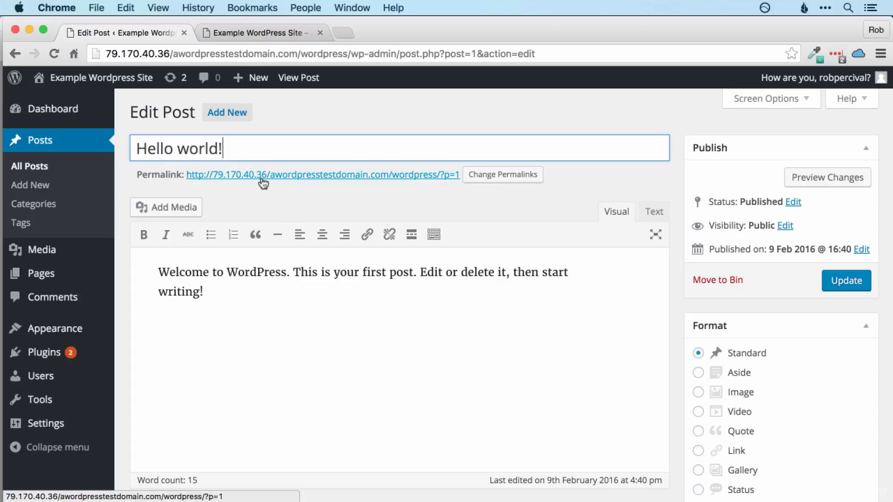
left_click(371, 321)
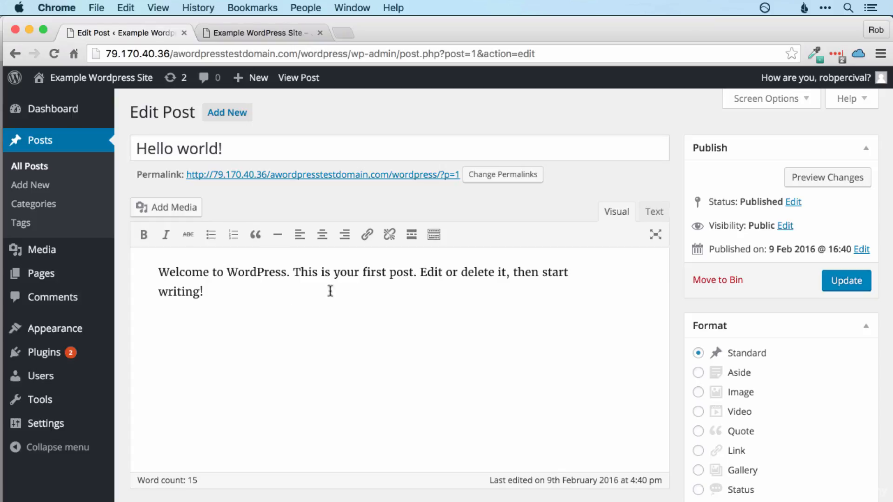
scroll(445, 365, "down", 2)
scroll(445, 366, "up", 1)
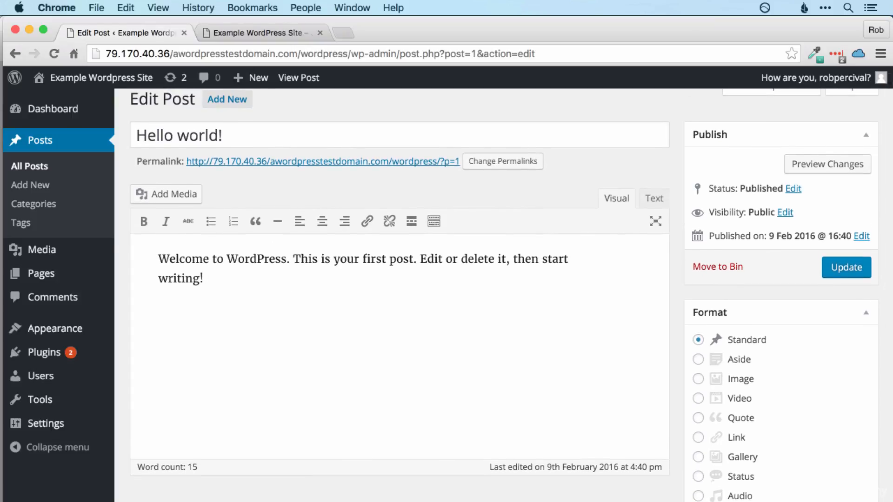
type("This is a test.")
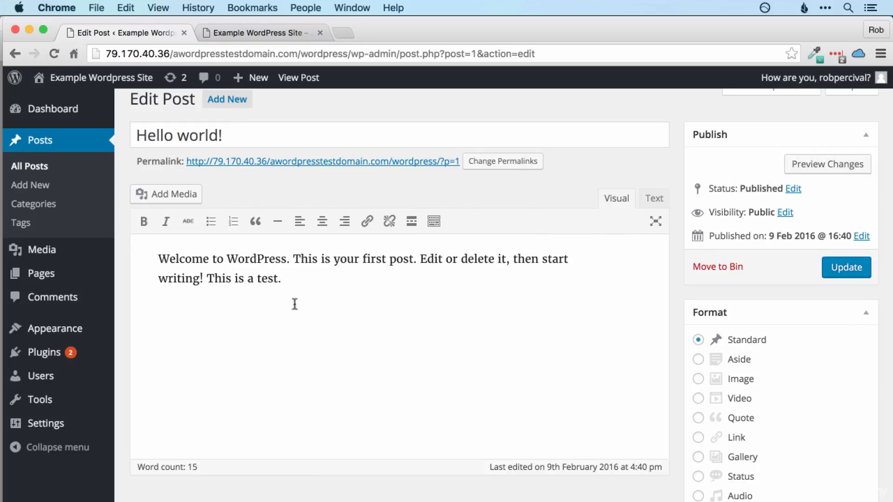
Make the sentence "This is a test." bold and show the post's content as HTML text.
left_click_drag(283, 279, 206, 279)
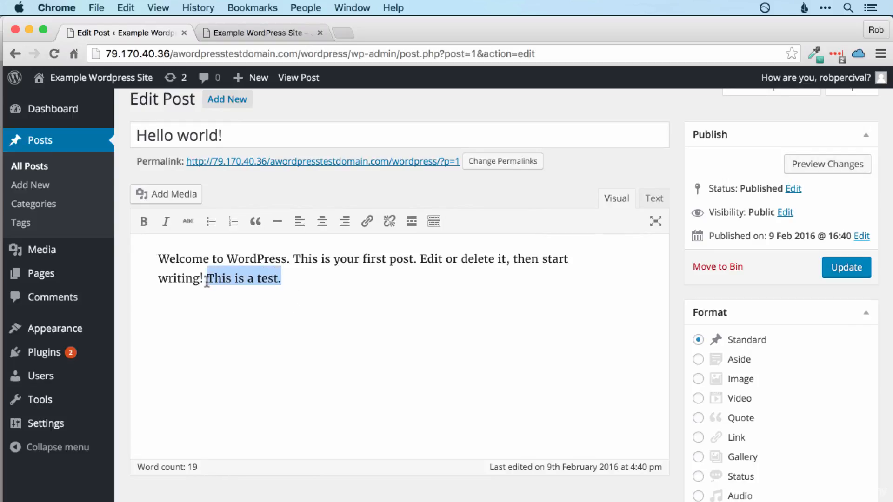
left_click(141, 218)
left_click(270, 258)
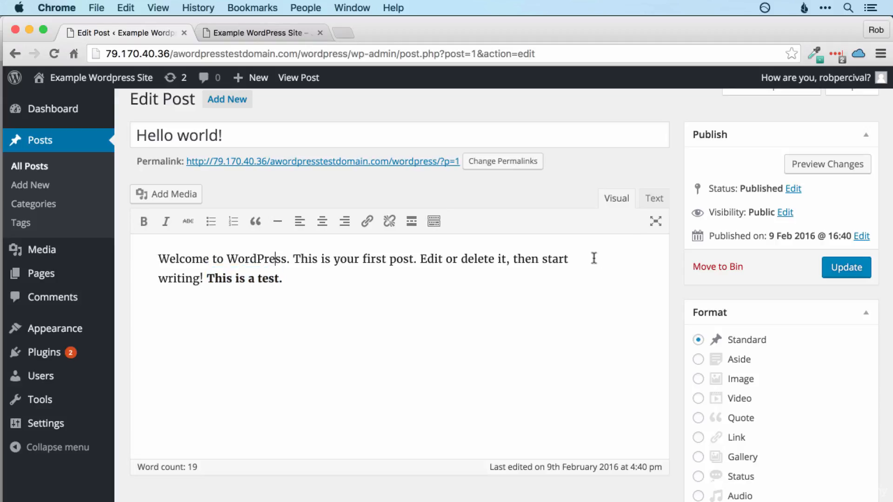
left_click(652, 199)
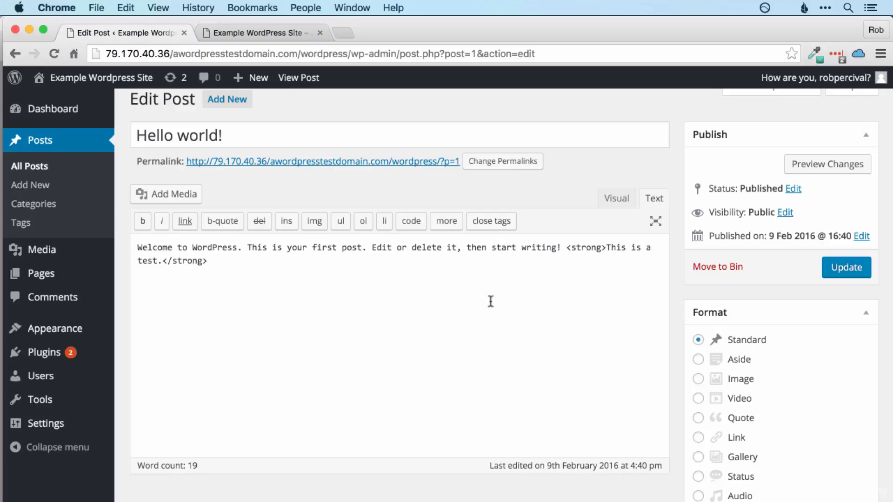
Preview the edited post to check the bold sentence, and save the changes to the published post.
left_click(833, 163)
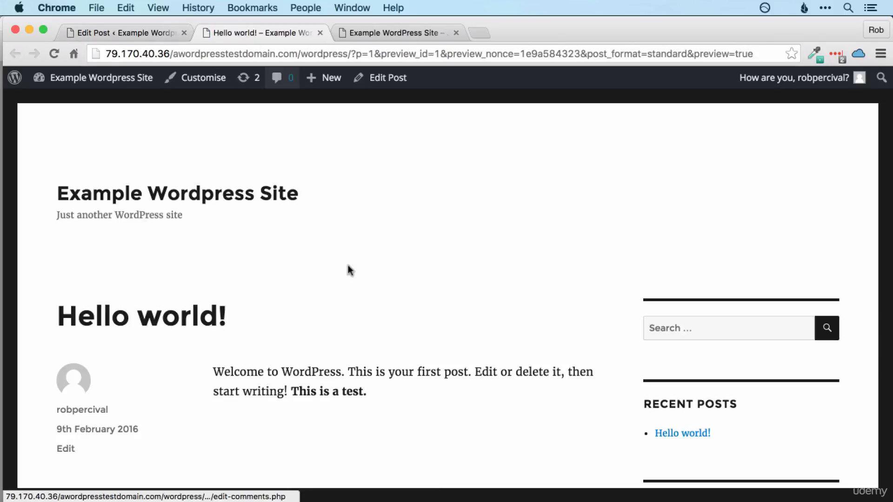
scroll(400, 353, "down", 3)
left_click_drag(291, 331, 386, 331)
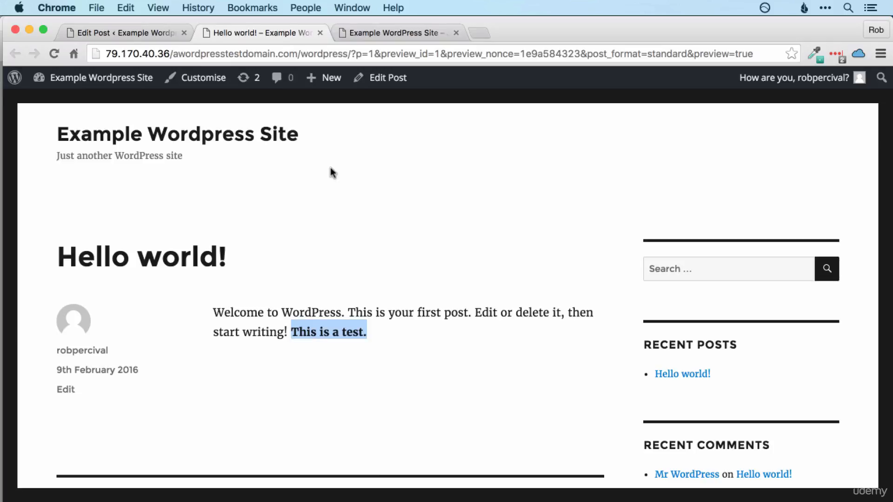
left_click(149, 37)
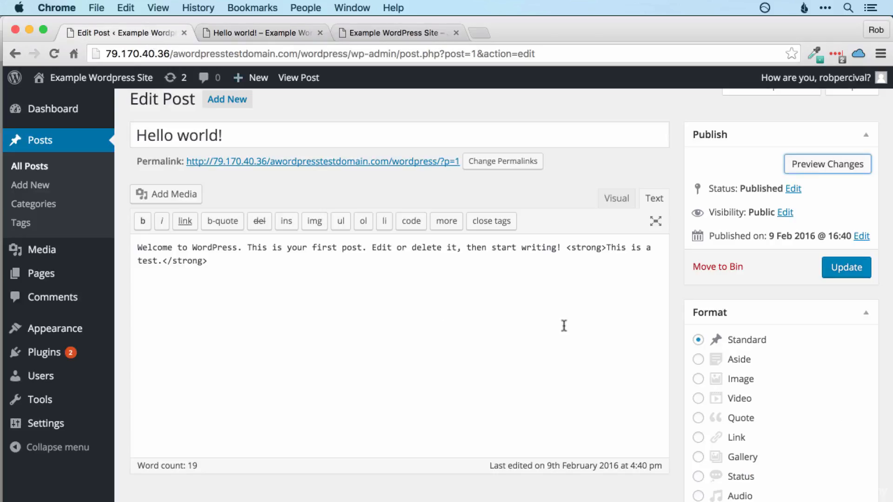
left_click(841, 267)
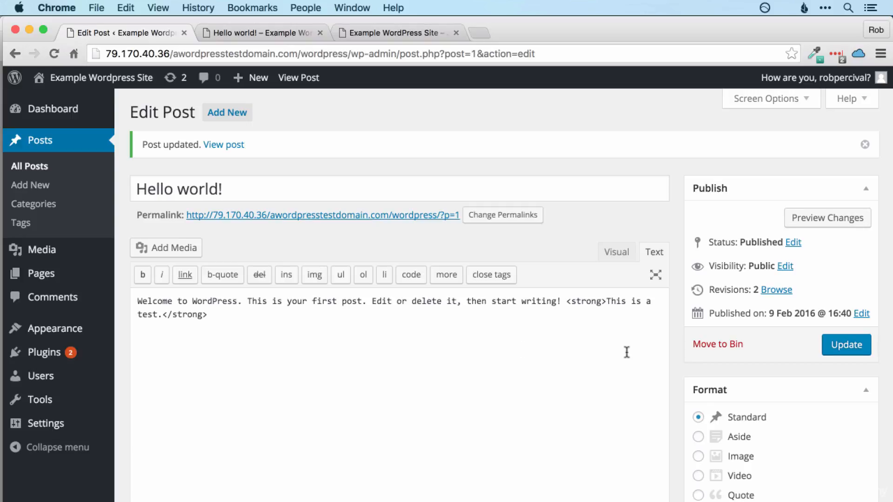
Browse the post's revisions, restore the earlier autosave and update the post.
left_click(775, 291)
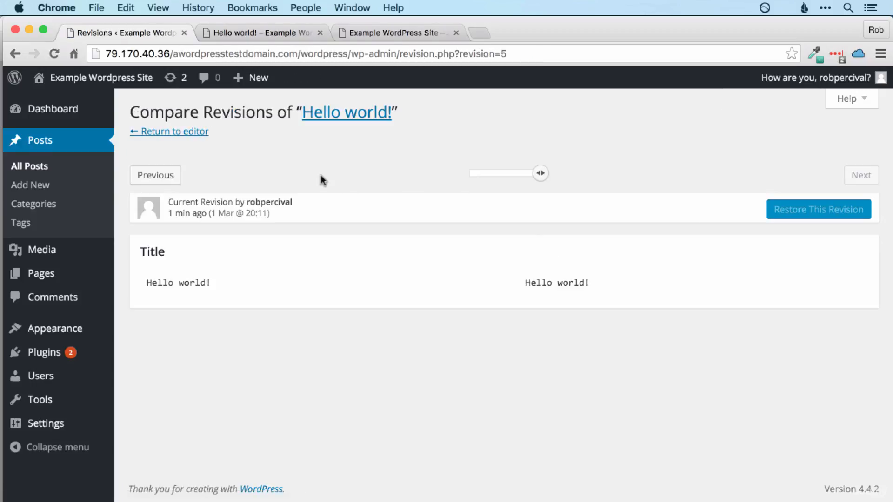
left_click(477, 176)
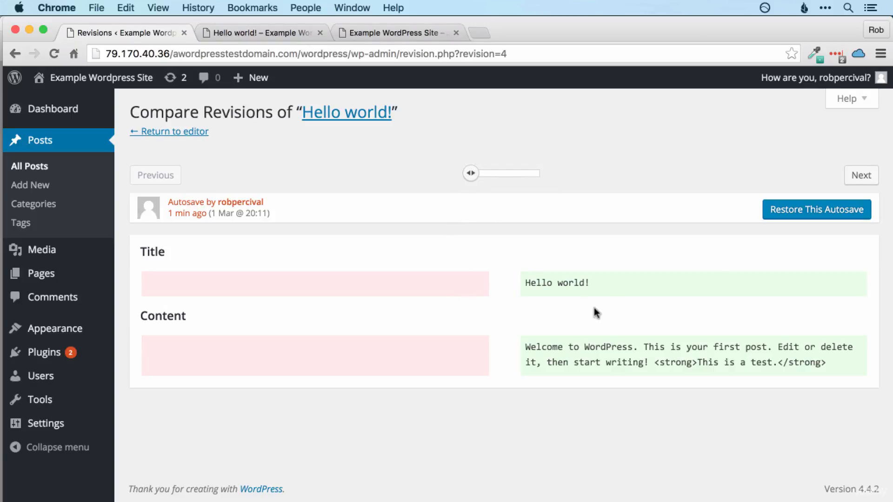
left_click(811, 210)
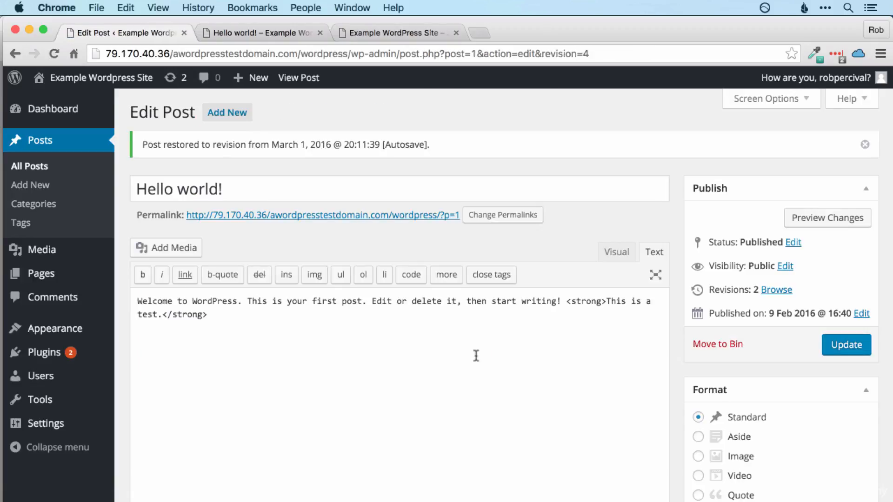
left_click(840, 349)
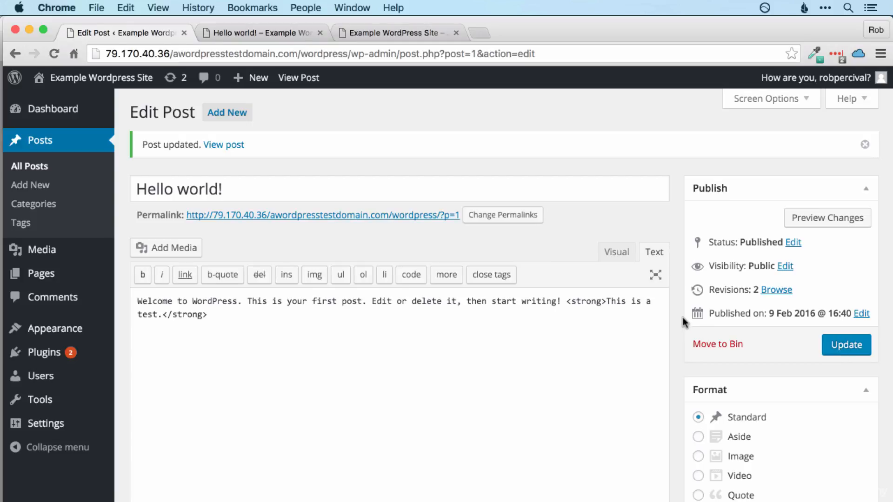
Try the available post formats from Aside through Chat, and set the post's format back to Standard.
scroll(683, 322, "down", 5)
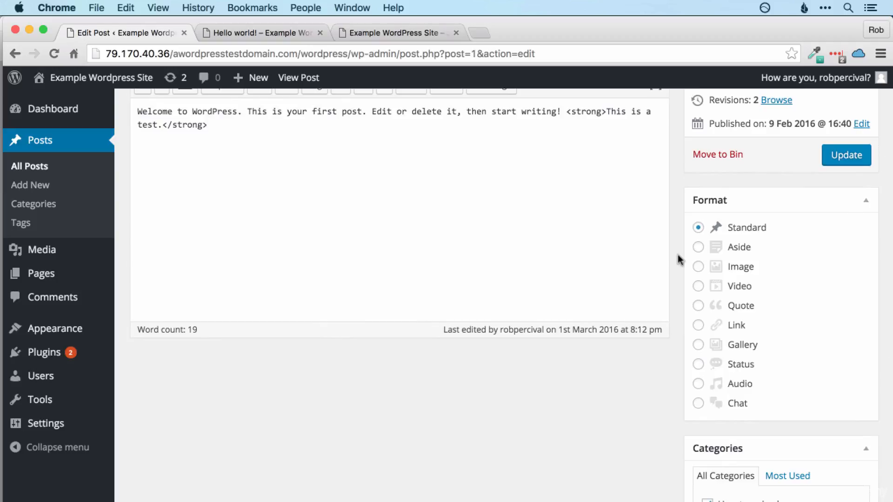
left_click(699, 248)
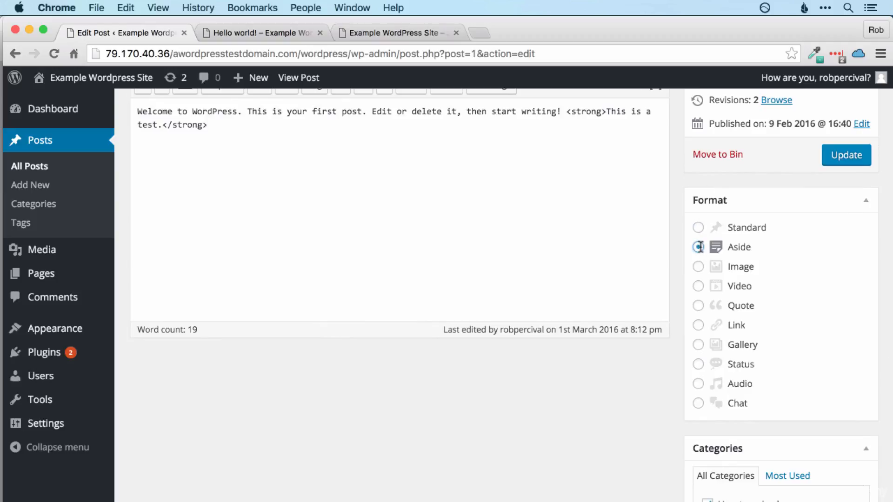
left_click(699, 267)
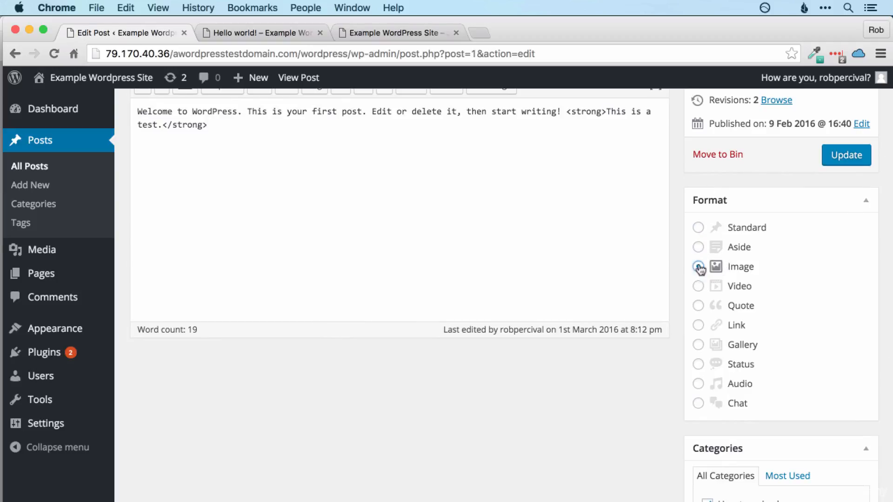
left_click(698, 290)
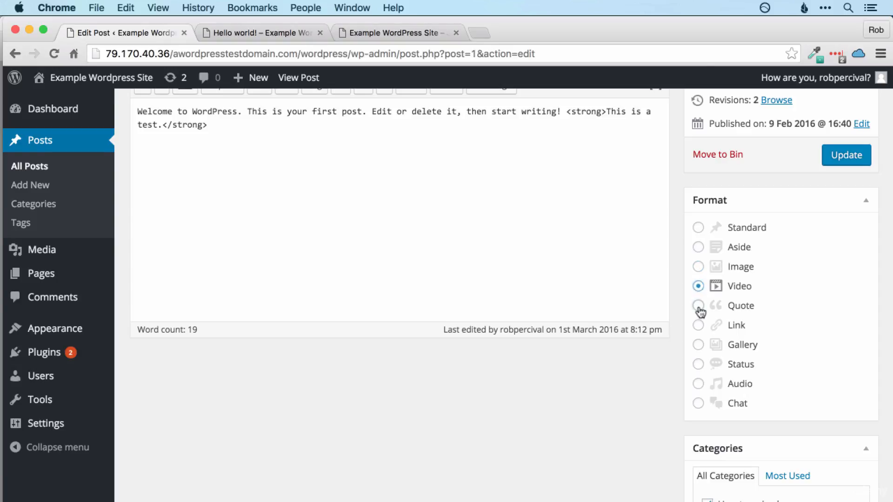
left_click(698, 307)
left_click(698, 325)
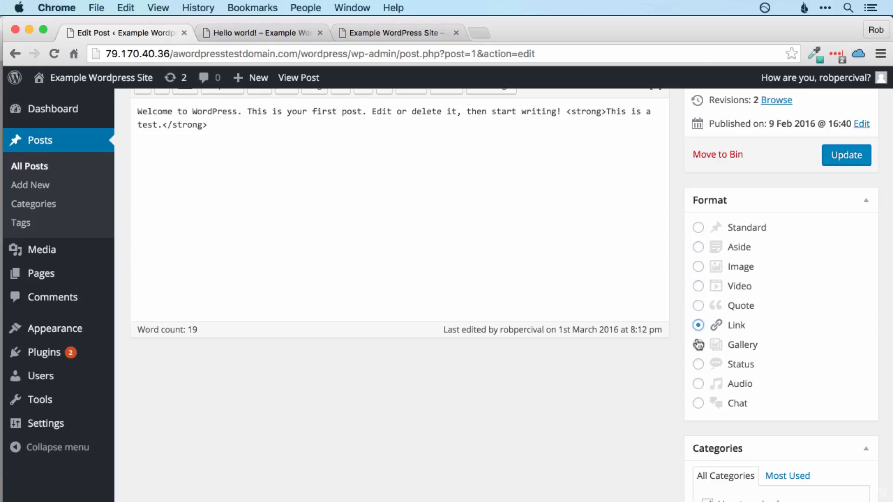
left_click(698, 344)
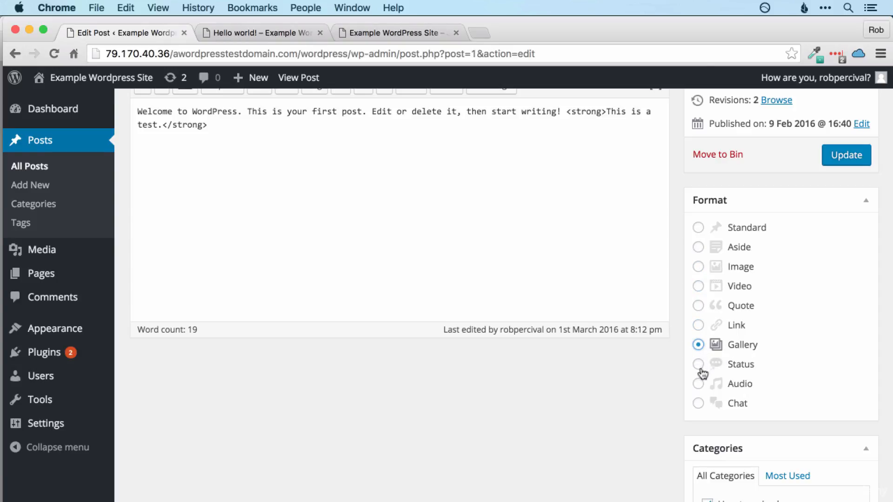
left_click(698, 385)
left_click(698, 404)
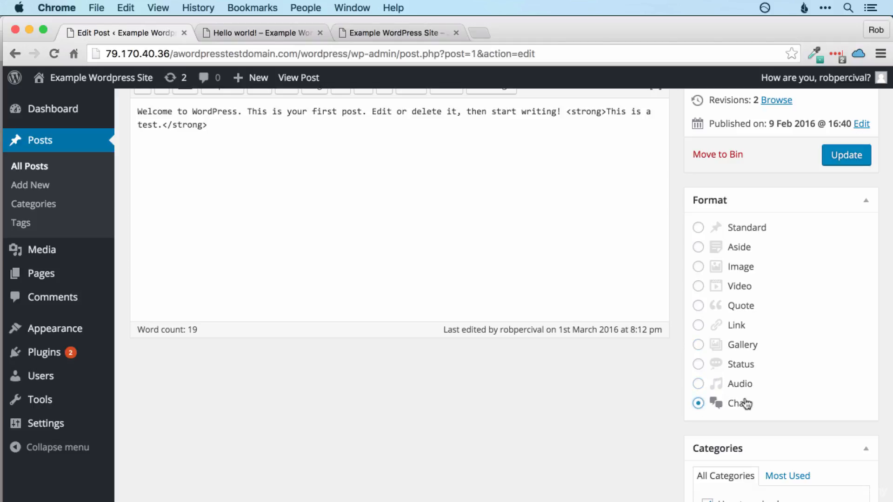
left_click(698, 228)
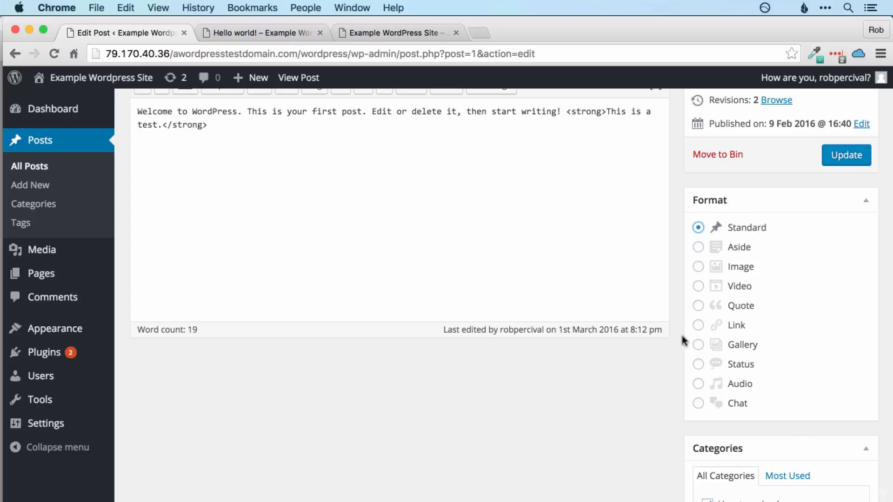
Add two new categories, "Funny" and "World News", to the post.
scroll(642, 384, "down", 5)
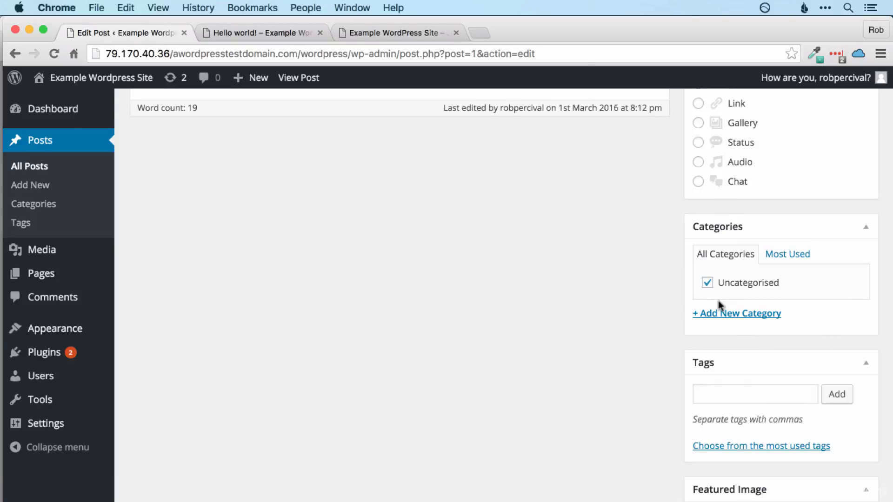
left_click(757, 318)
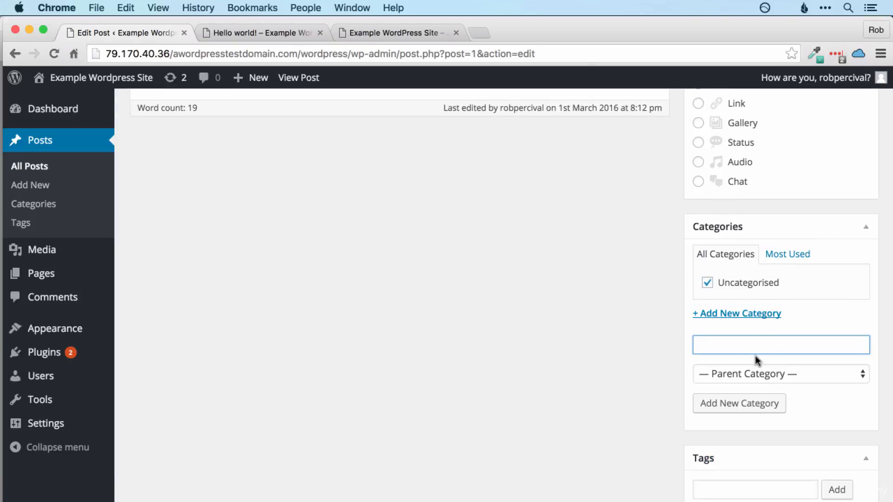
type("Funny")
key("Return")
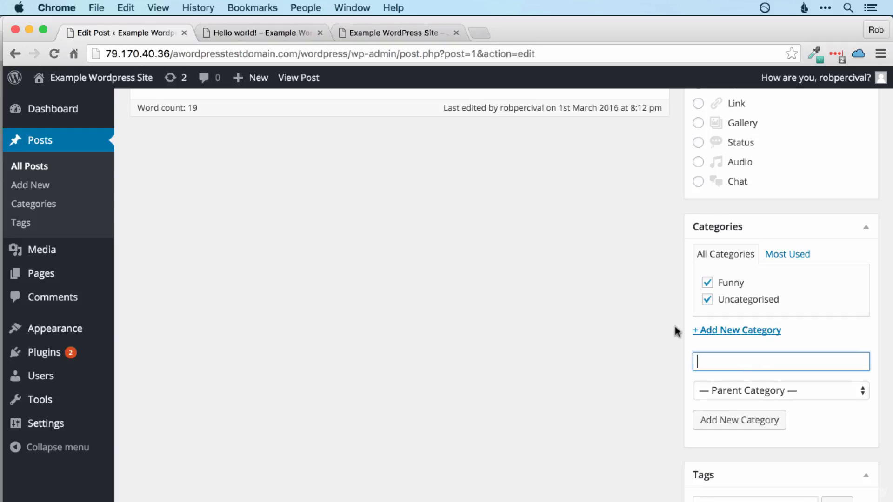
type("World News")
left_click(744, 418)
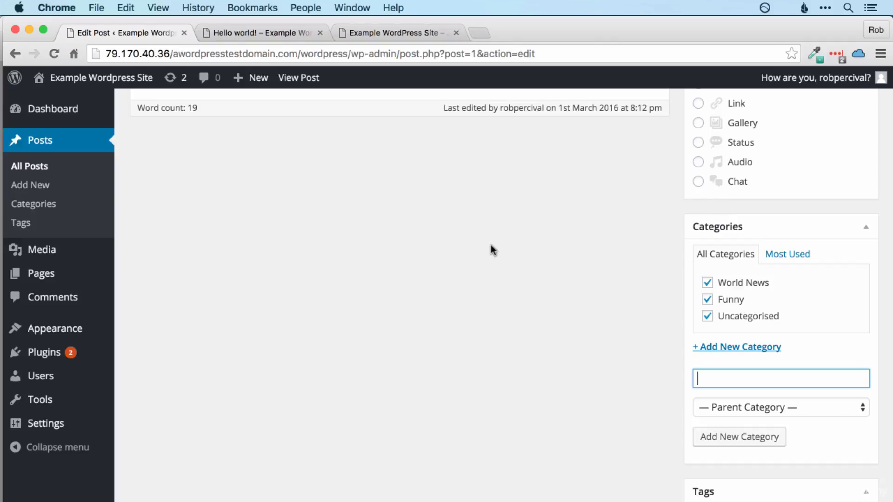
Add the tags "html", "javascript" and "fun" to the post.
scroll(638, 291, "down", 5)
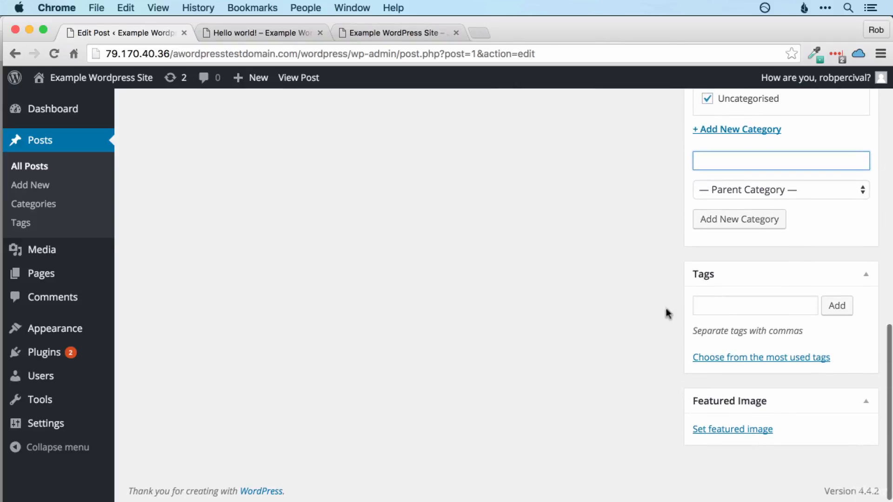
left_click(727, 302)
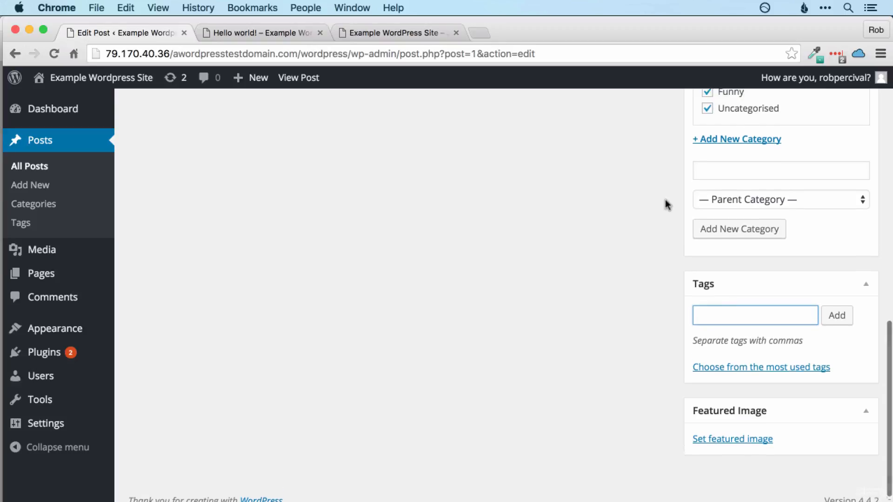
scroll(668, 201, "up", 2)
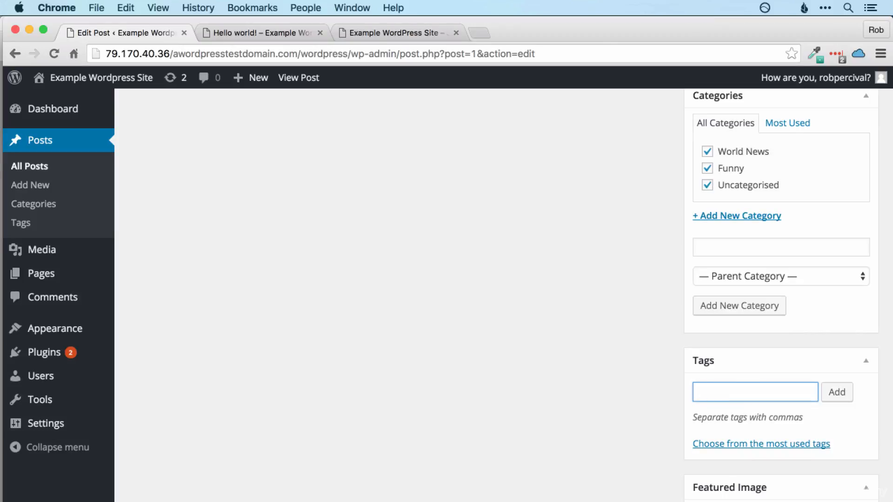
left_click(837, 392)
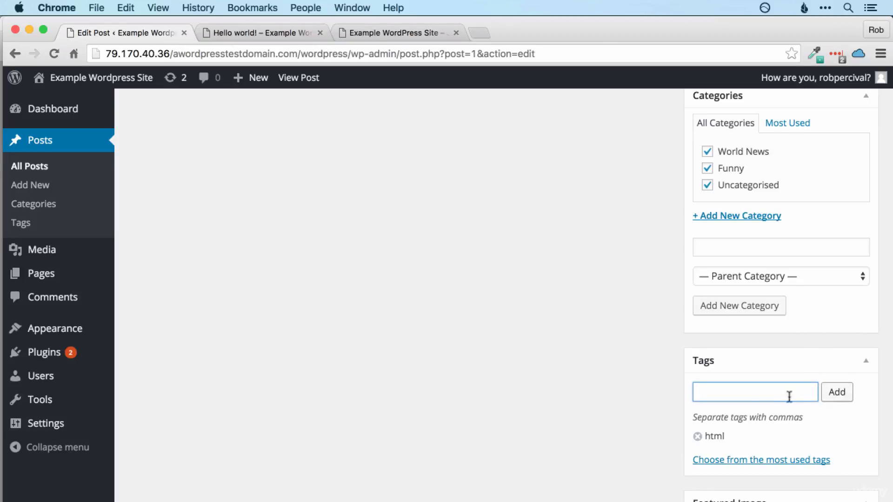
type("javascrip")
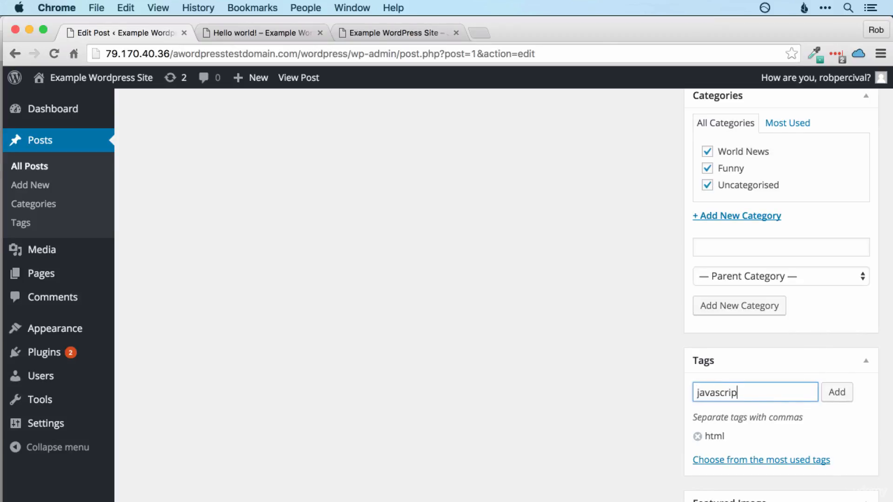
type("t")
left_click(837, 392)
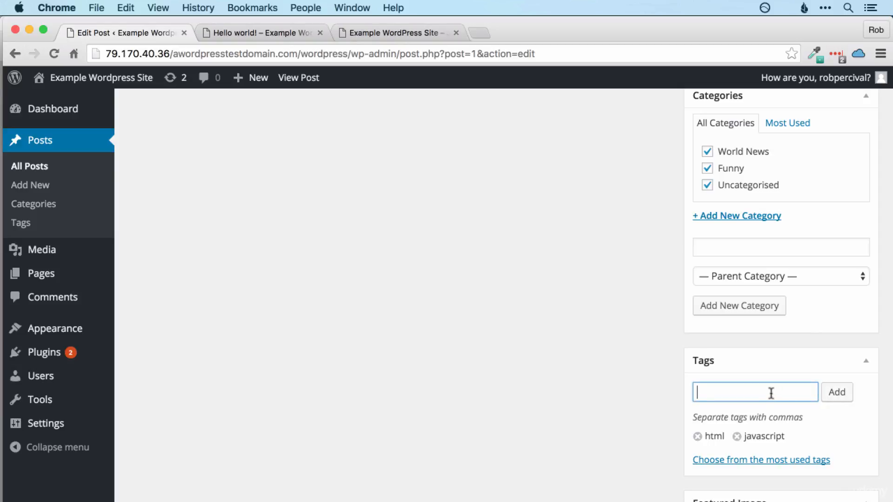
left_click(826, 398)
Look at the upload and media library options for the post's featured image, and close the chooser without setting one.
scroll(669, 332, "down", 3)
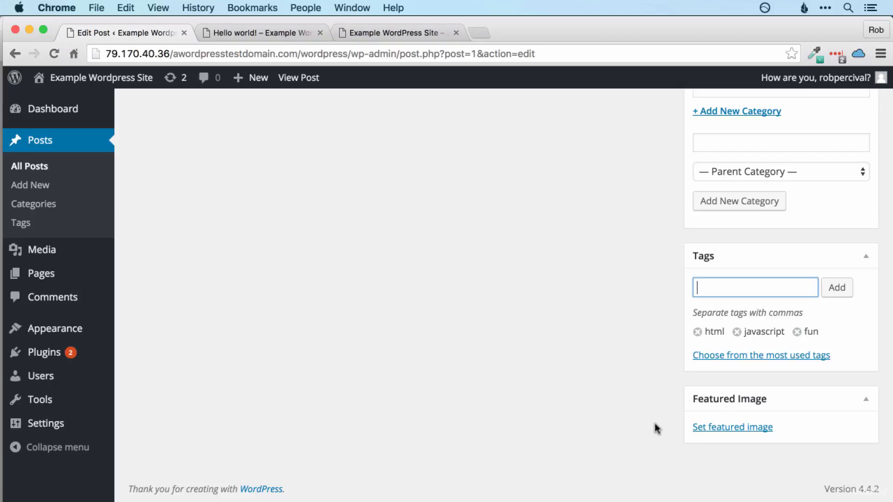
left_click(751, 428)
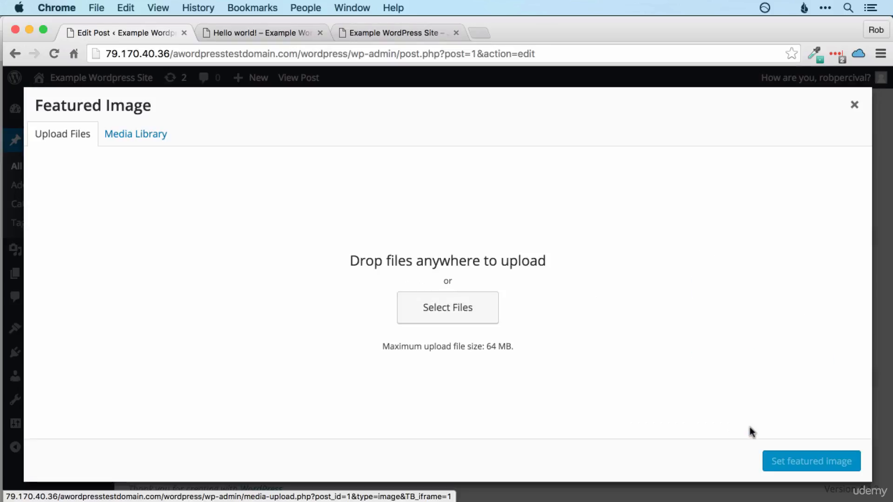
left_click(125, 135)
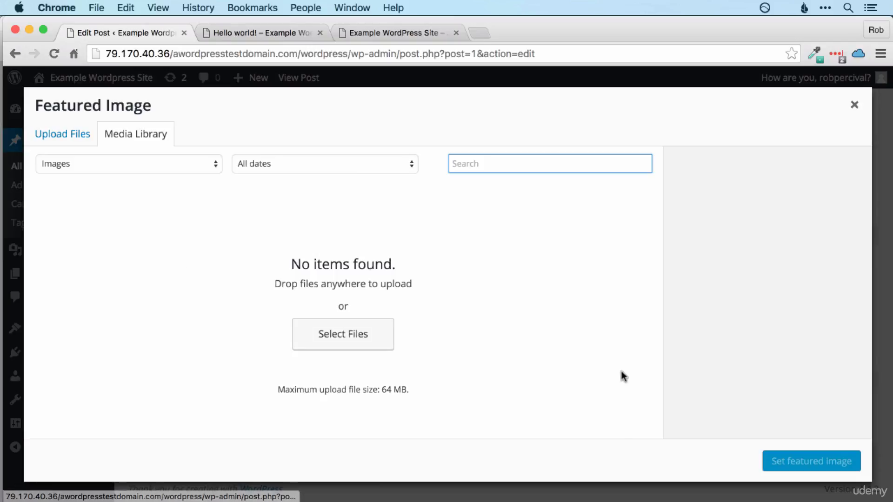
left_click(854, 105)
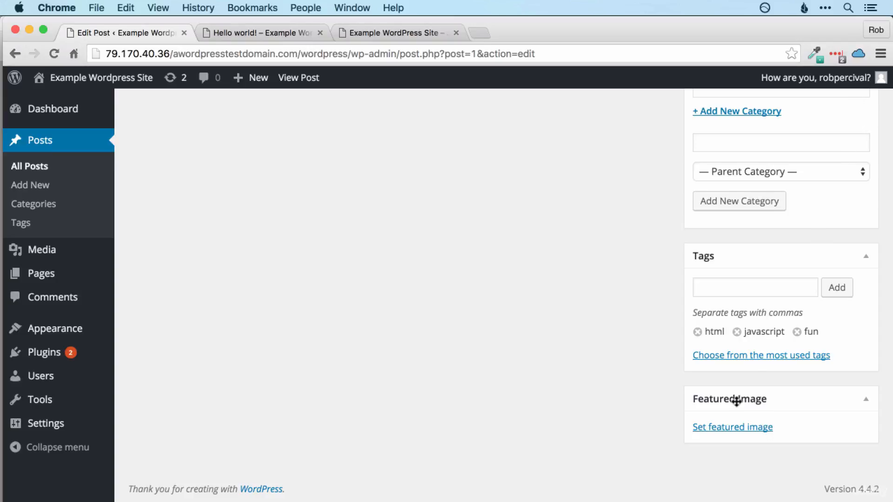
Open the site's permalink settings from the post editor, change the URL structure to Post name and save the changes.
scroll(735, 400, "up", 10)
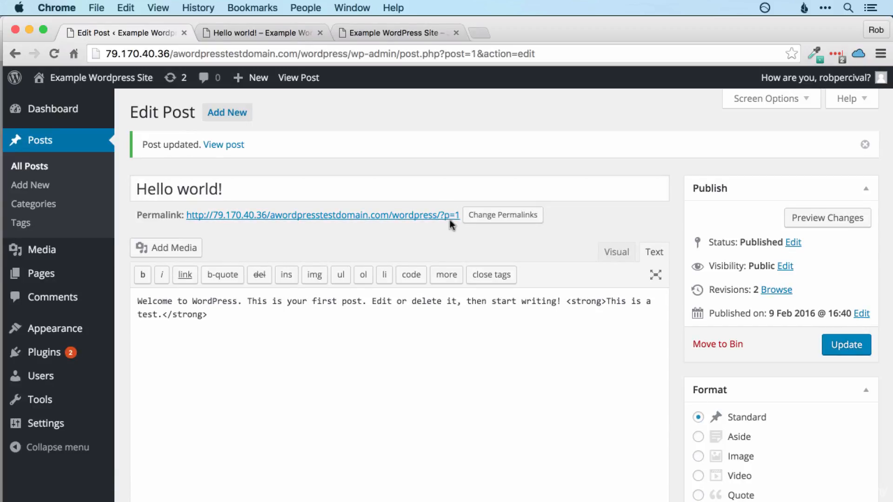
left_click(502, 216)
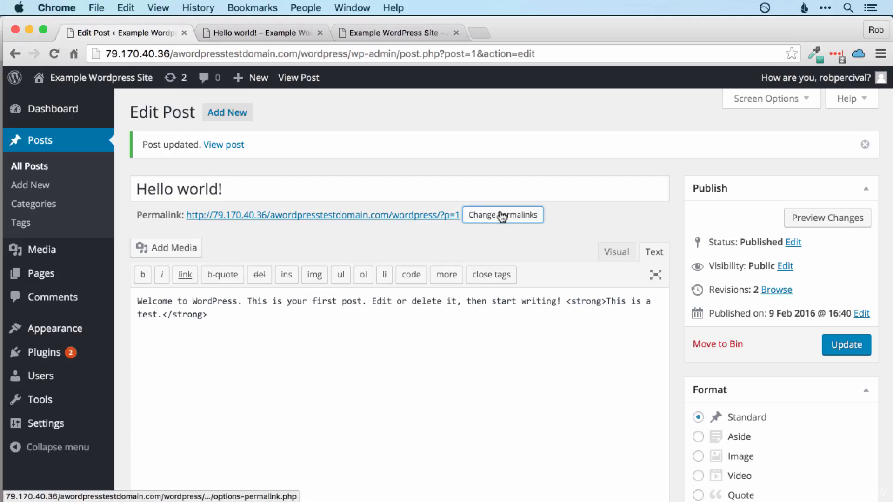
left_click(501, 215)
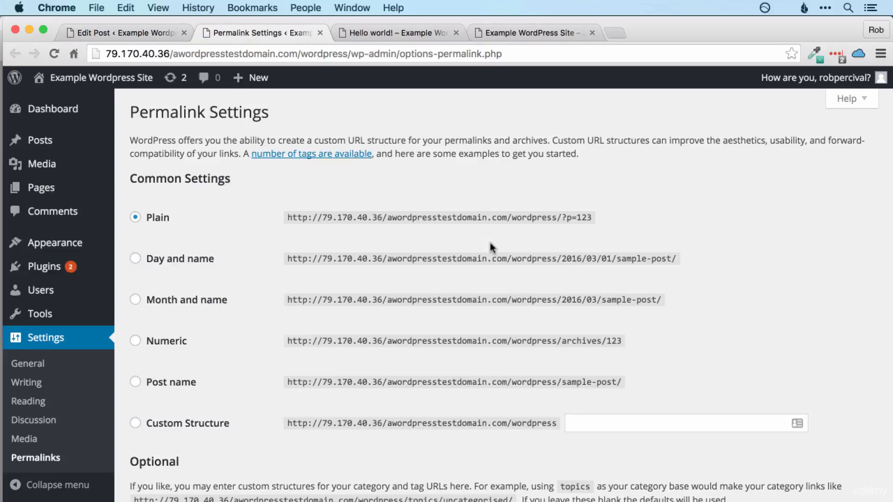
scroll(597, 235, "down", 1)
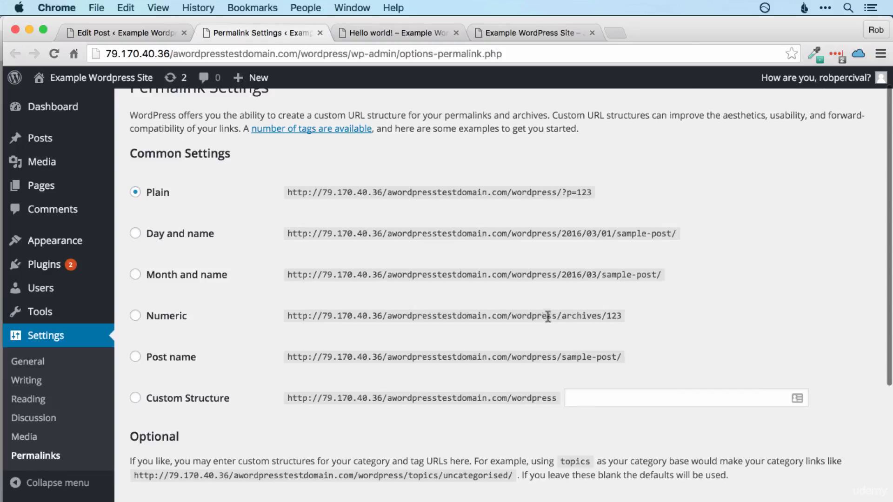
left_click_drag(512, 316, 623, 316)
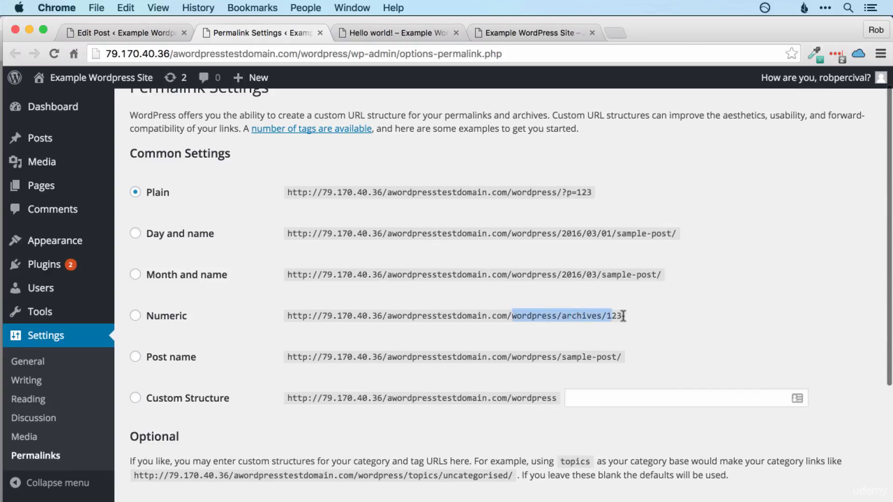
left_click(623, 316)
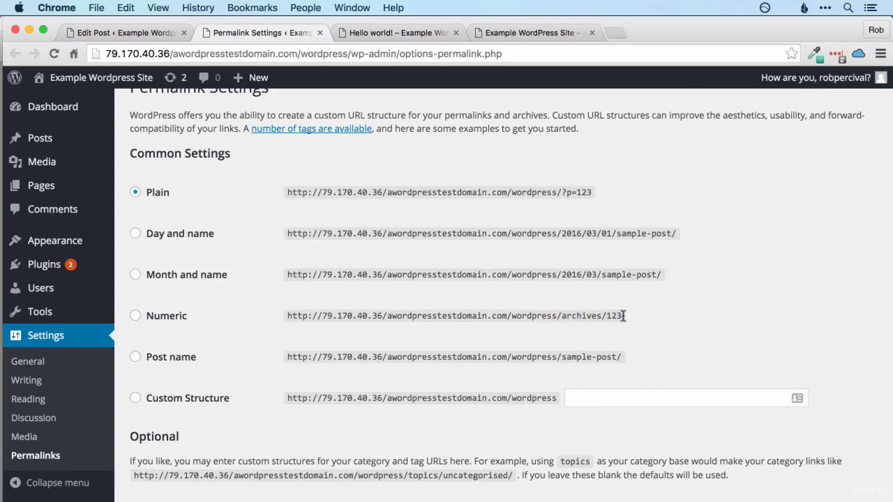
left_click(135, 356)
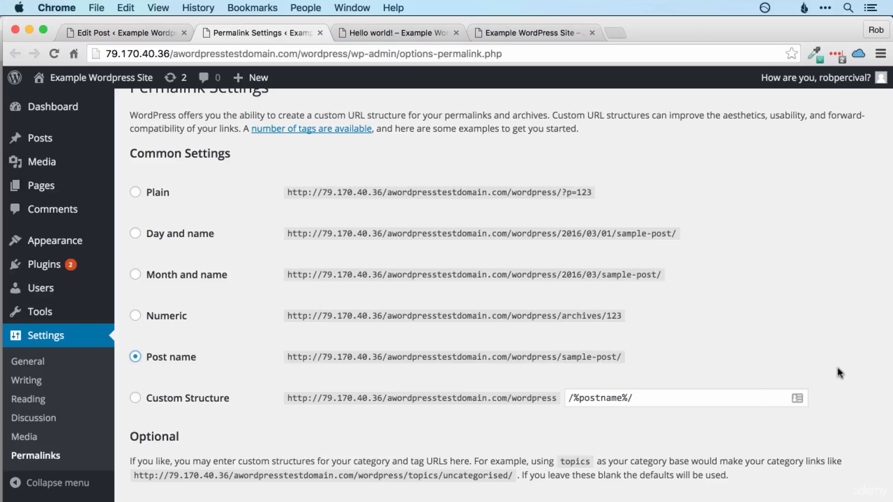
scroll(836, 368, "down", 5)
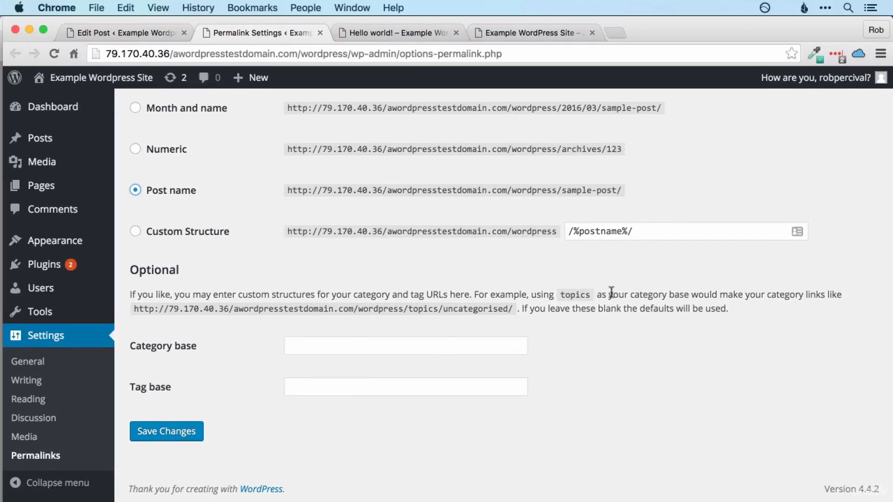
left_click(177, 434)
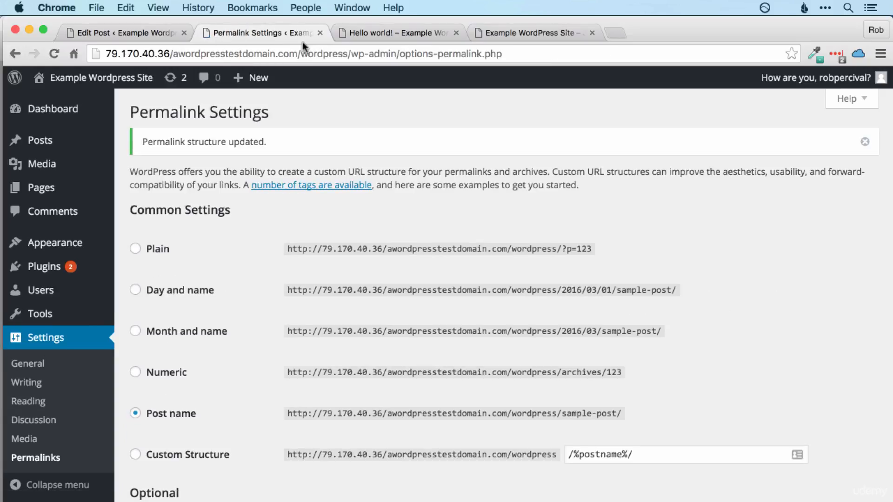
Close the permalink settings, reload the Hello world! post editor, change the post's URL slug to "helloworld" and update the post.
left_click(320, 32)
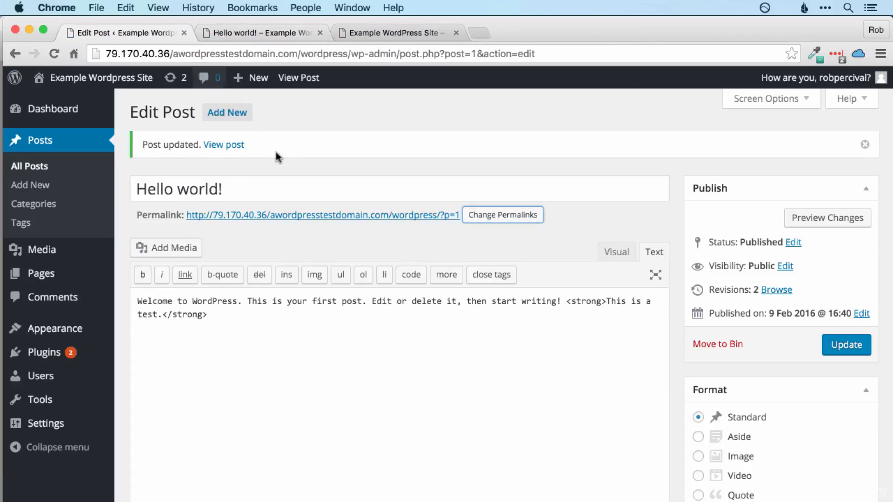
key("super+r")
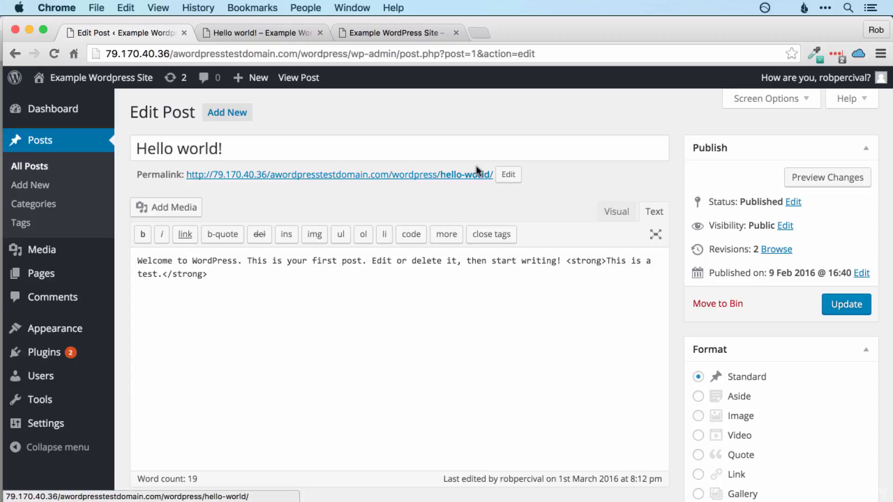
left_click(508, 175)
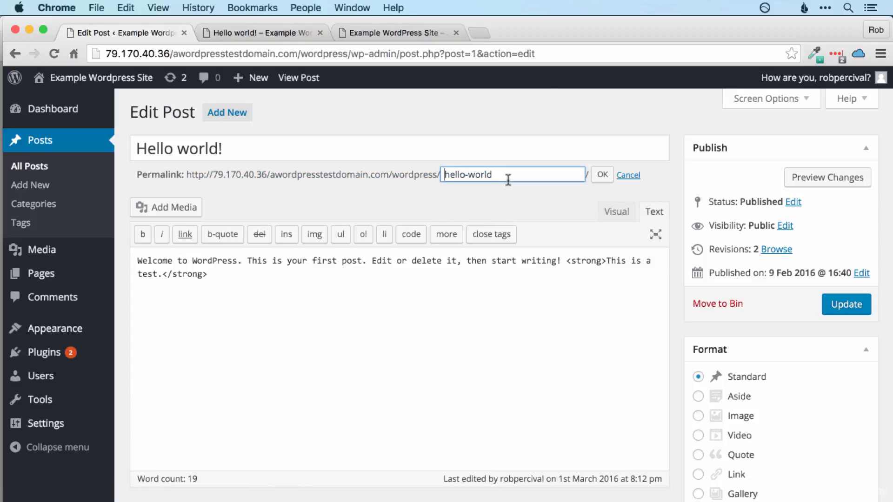
left_click(469, 175)
key("BackSpace")
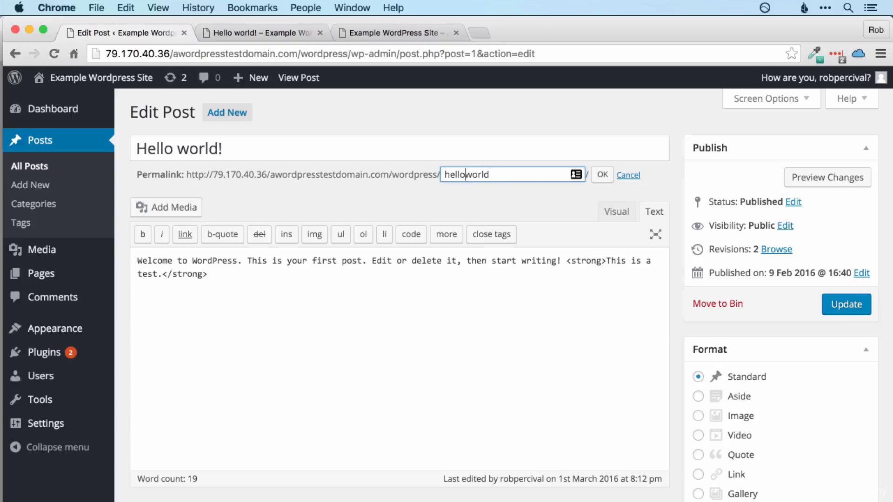
left_click(603, 175)
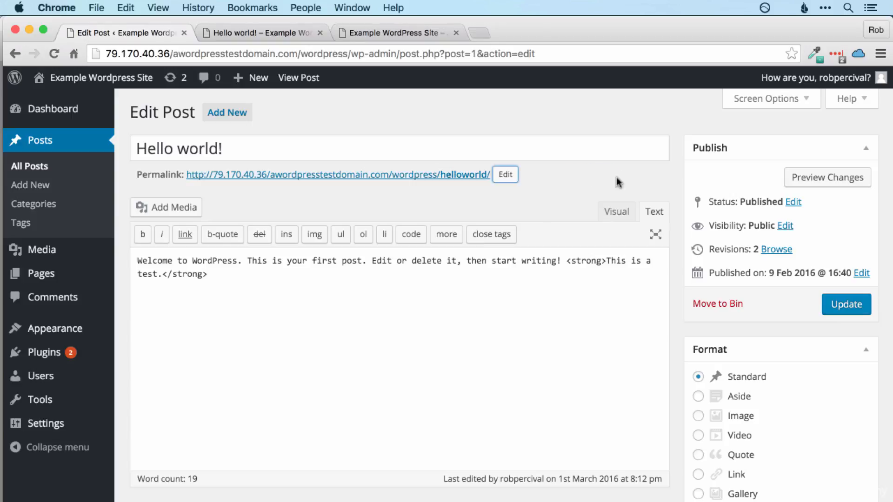
left_click(831, 305)
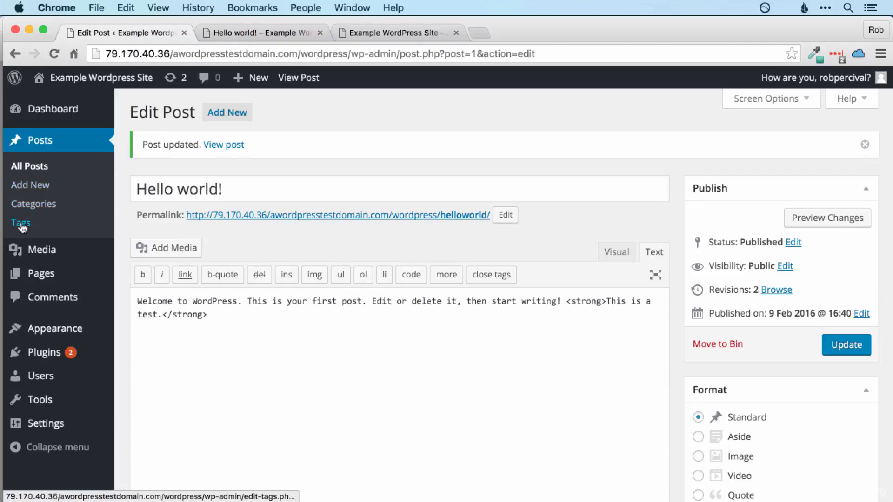
Look over the site's post categories and the media library.
left_click(37, 205)
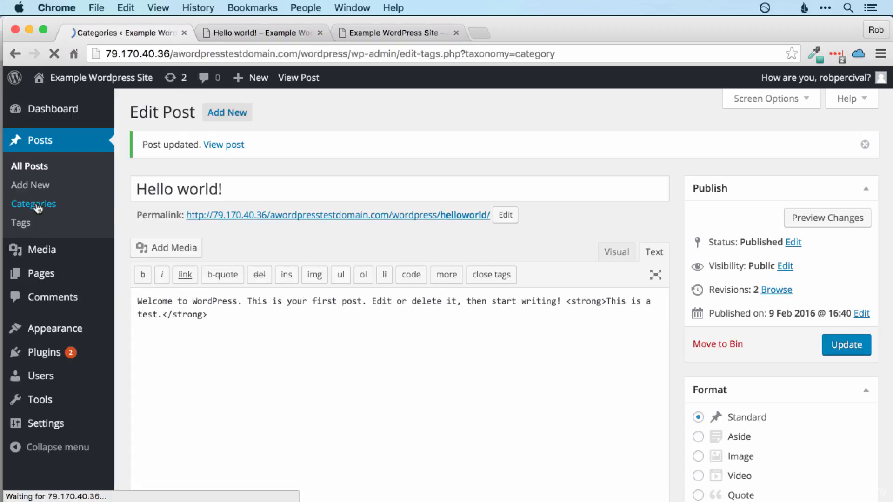
scroll(378, 243, "down", 2)
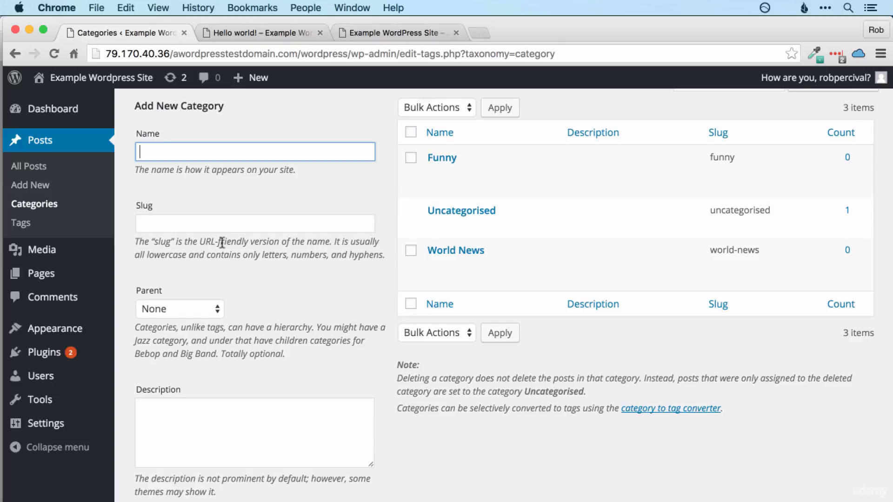
left_click(40, 255)
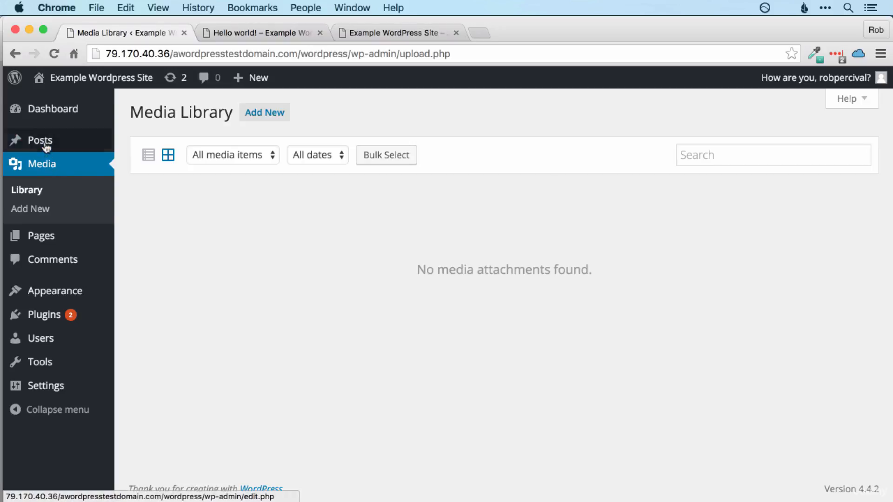
Reopen the Hello world! post for editing, look at the upload and library options for inserting media, and close them without inserting anything.
left_click(43, 142)
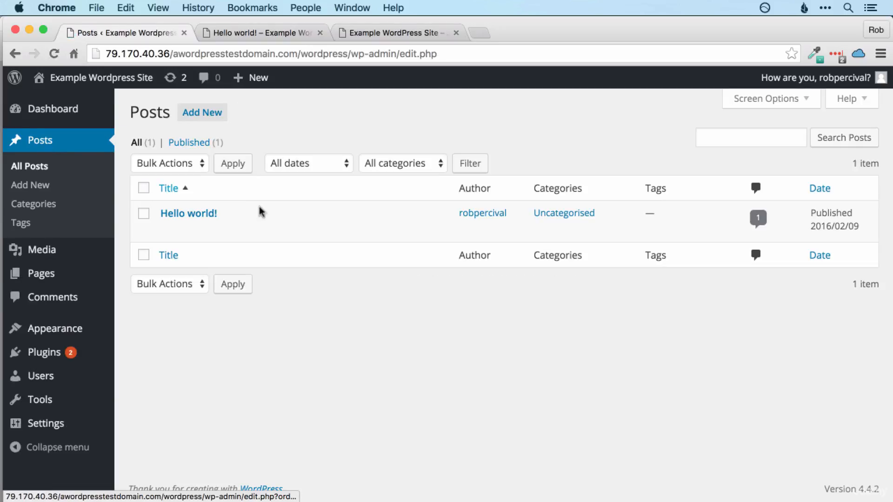
mouse_move(191, 213)
left_click(168, 230)
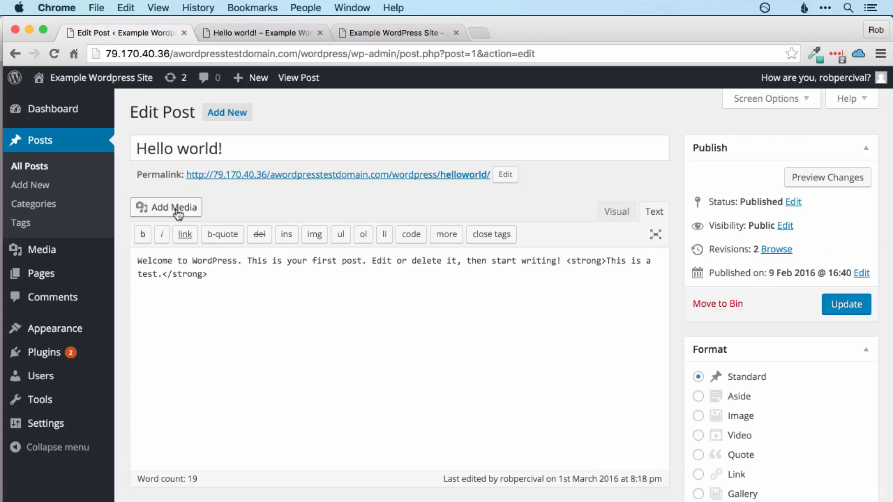
left_click(156, 209)
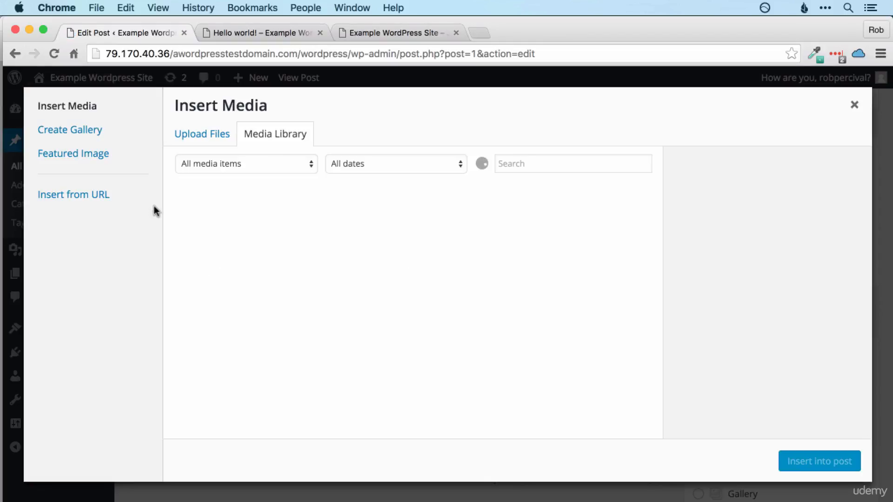
left_click(189, 145)
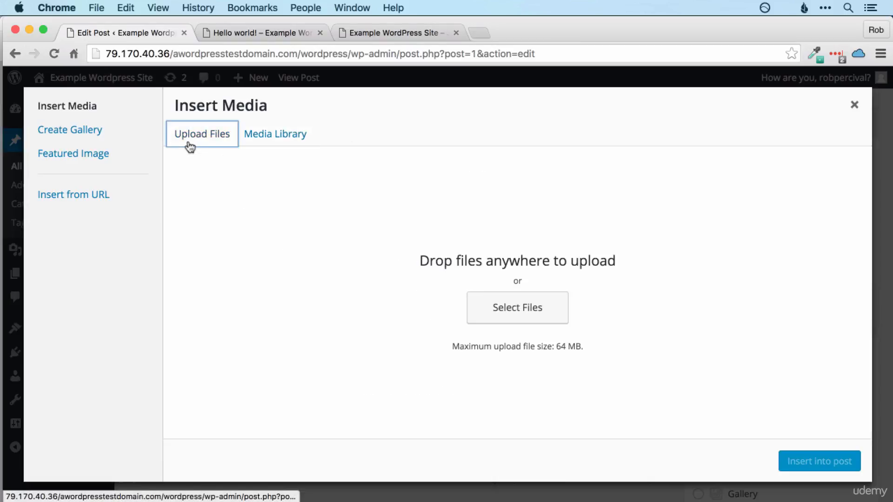
left_click(260, 141)
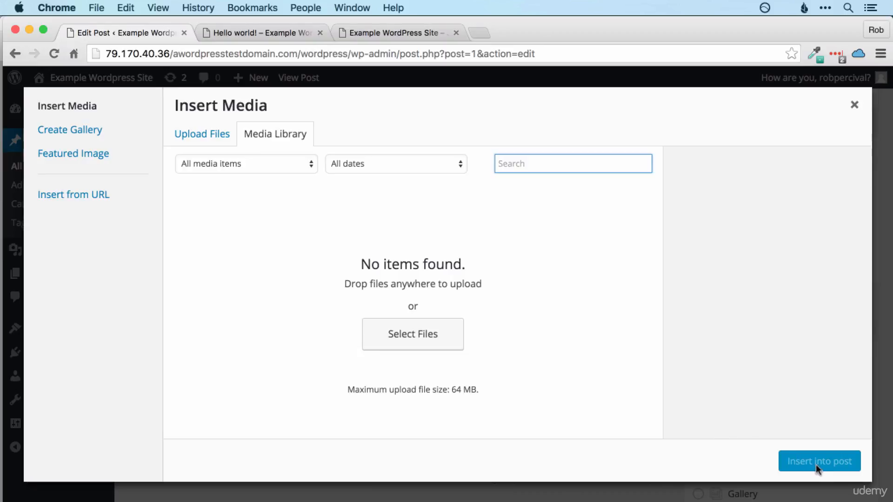
left_click(854, 105)
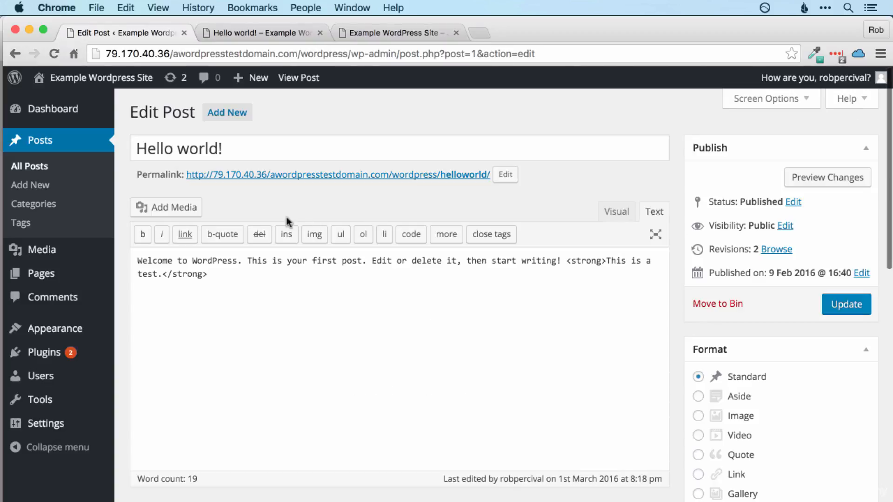
Open Sample Page for editing from the site's list of pages.
mouse_move(39, 250)
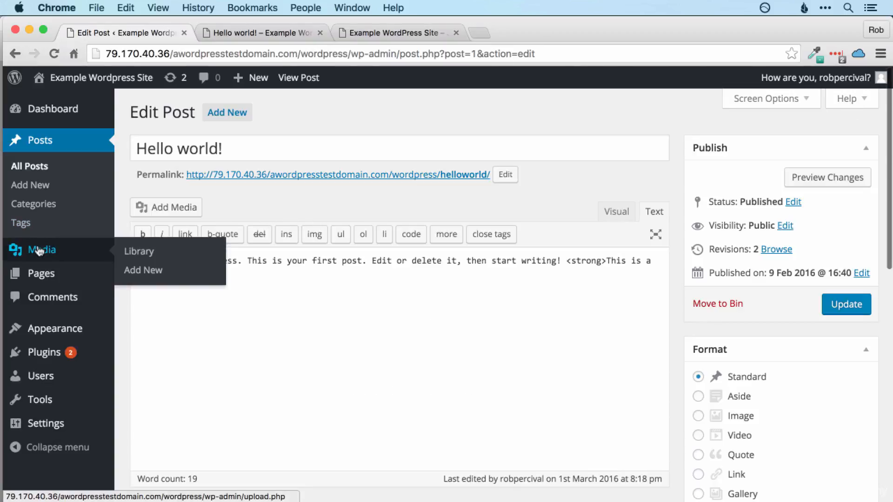
left_click(49, 277)
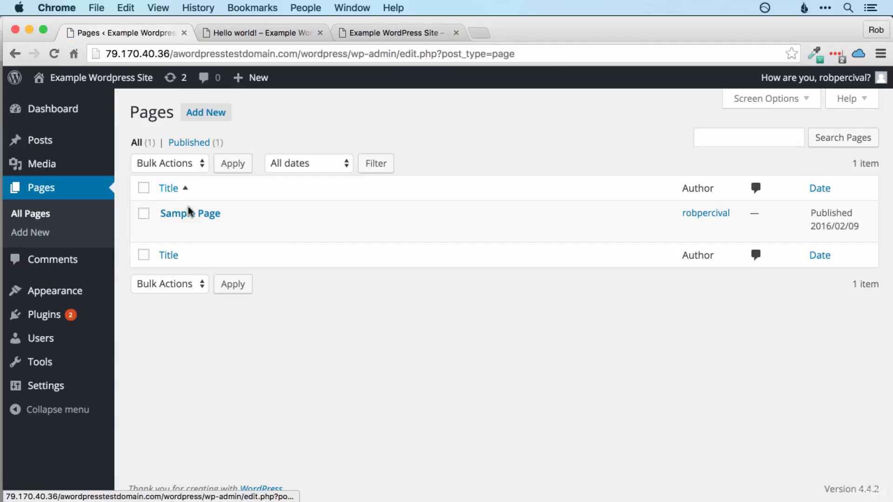
left_click(172, 231)
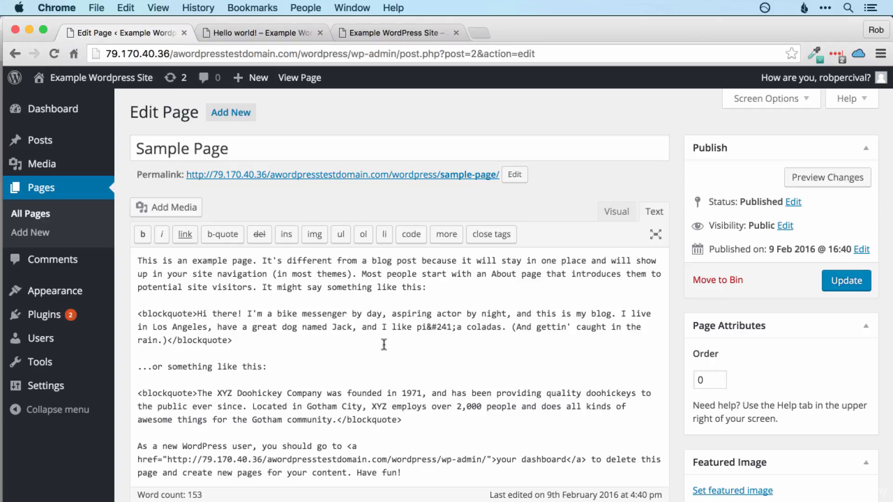
Open the live Sample Page from its permalink in a new browser tab and look through its content and sidebar.
left_click(445, 177, "super")
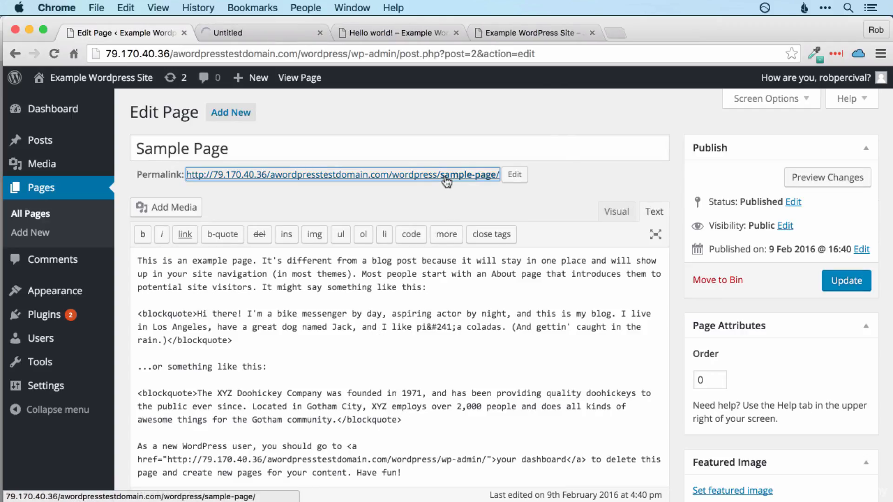
left_click(265, 32)
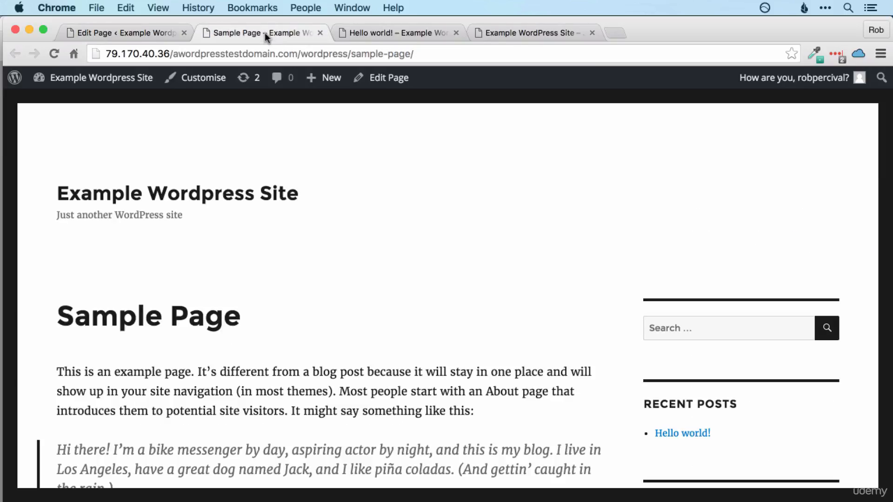
scroll(416, 224, "down", 5)
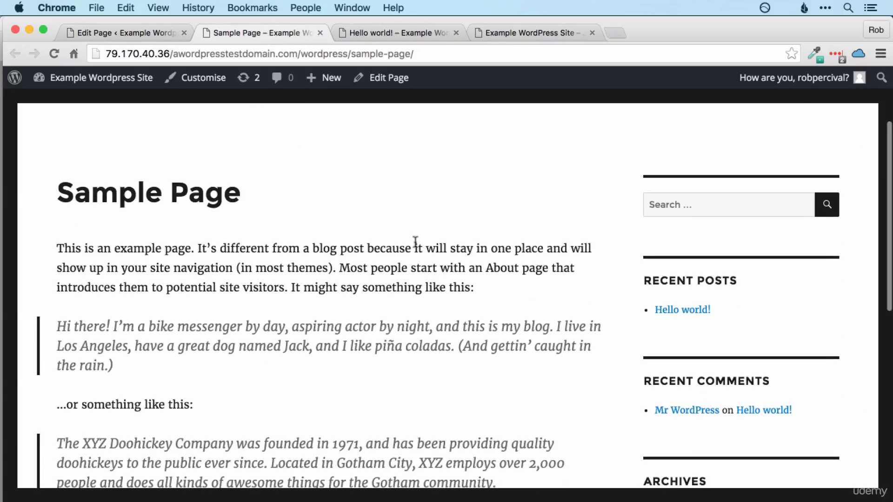
scroll(415, 242, "down", 5)
scroll(415, 241, "down", 4)
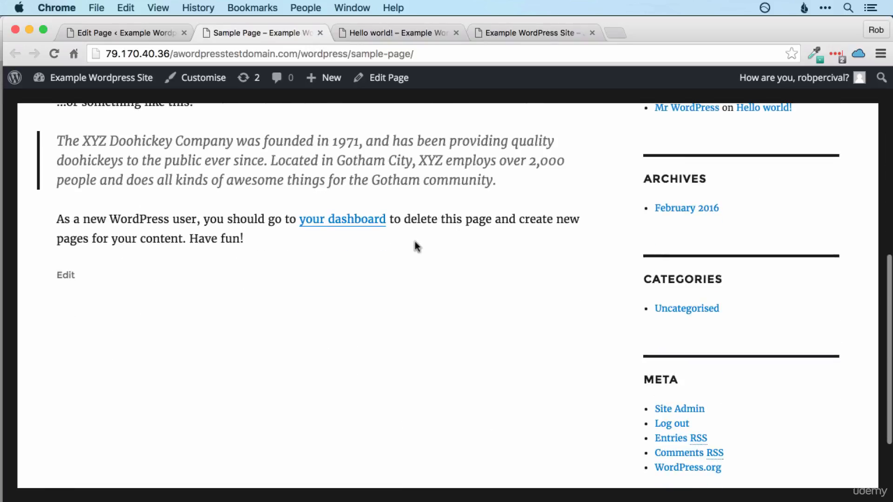
scroll(416, 244, "up", 10)
scroll(415, 242, "up", 3)
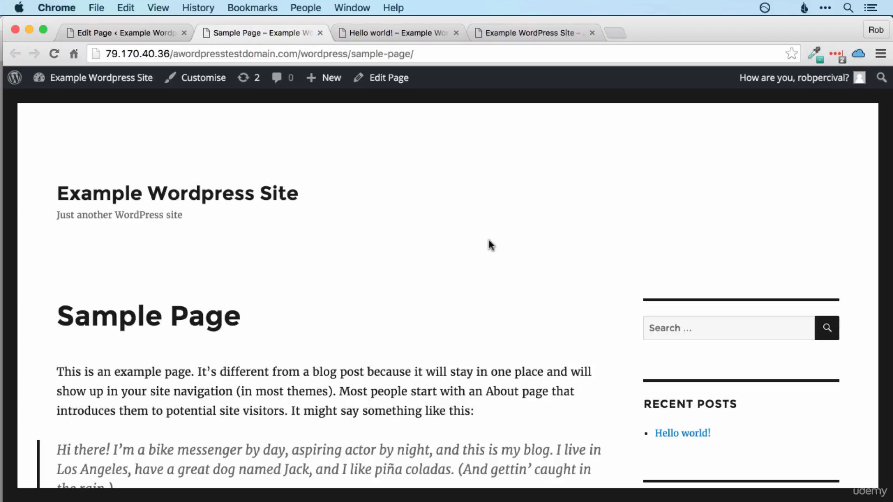
Return to the Sample Page editor and examine its page attributes and featured image options.
left_click(118, 37)
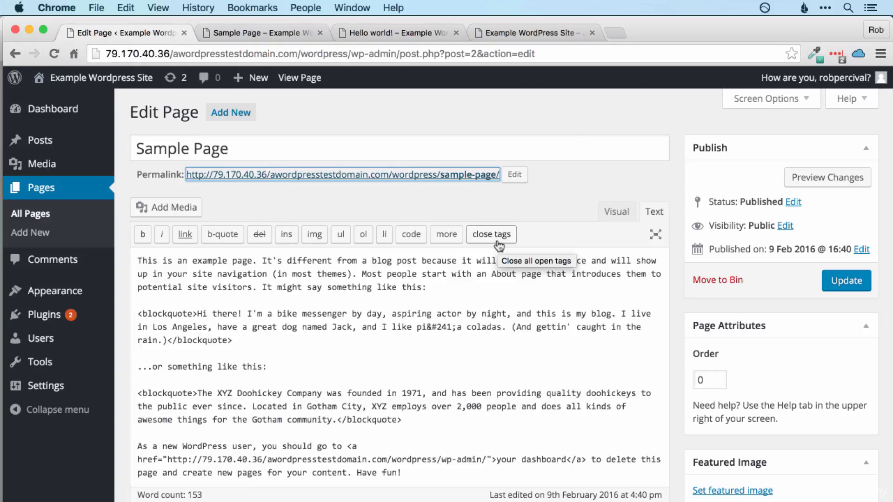
scroll(688, 344, "down", 4)
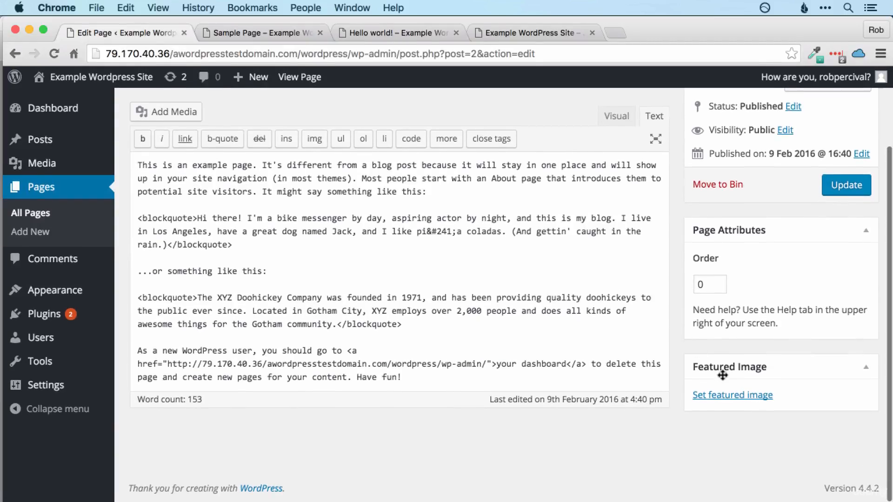
scroll(684, 335, "up", 4)
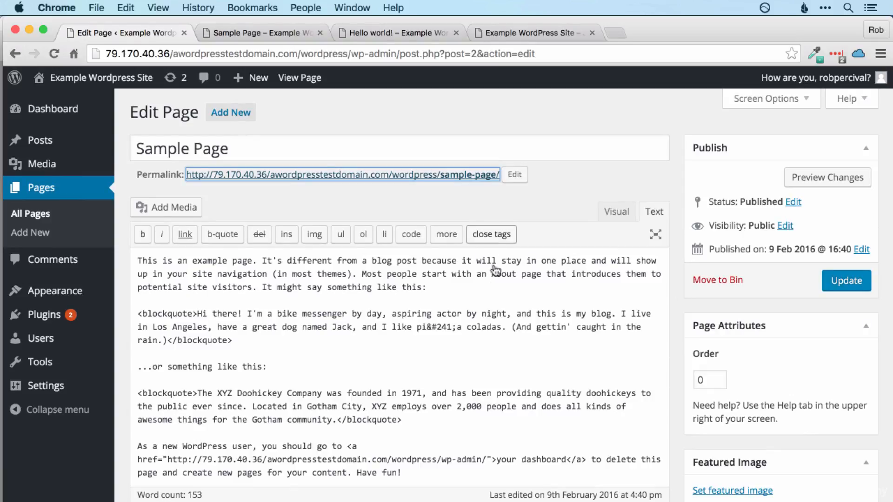
Open the site's comments and mark the comment on the Hello world! post as spam.
left_click(44, 266)
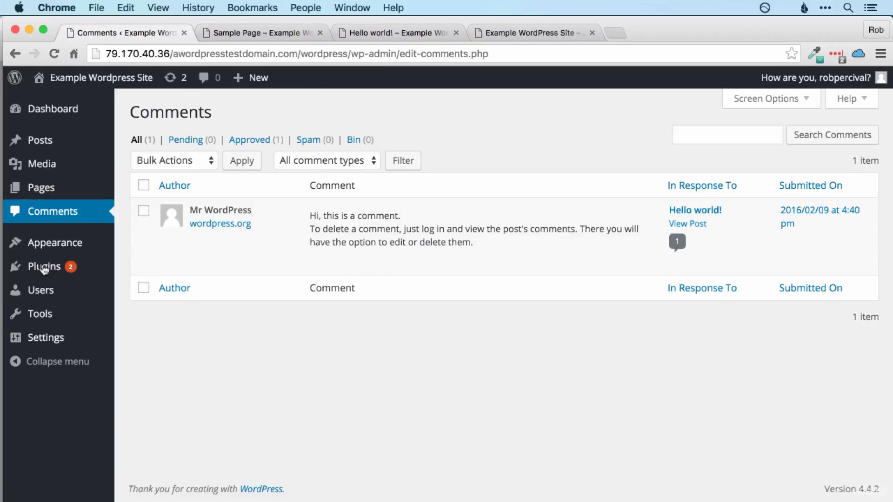
mouse_move(504, 246)
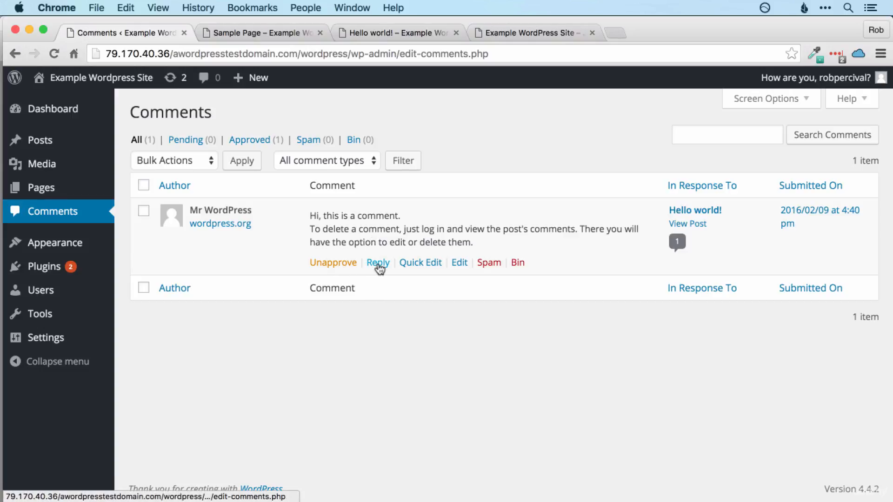
left_click(483, 263)
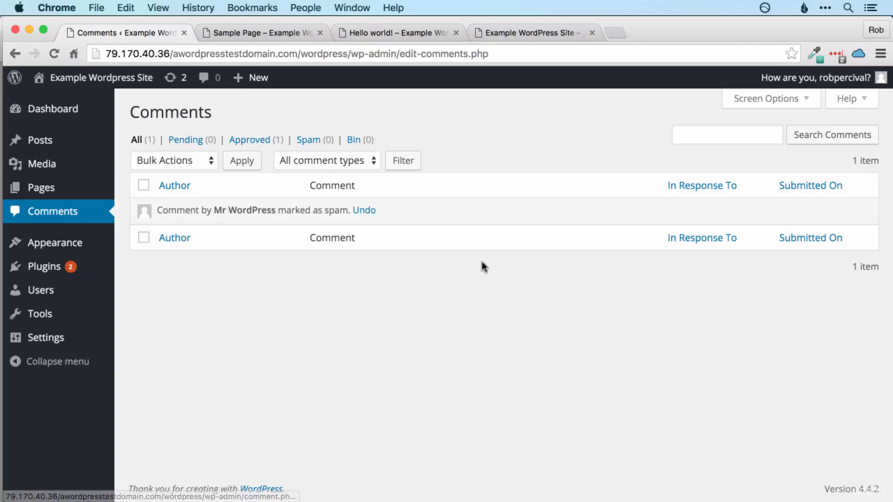
Look over the installed themes and the appearance options of the site.
left_click(71, 241)
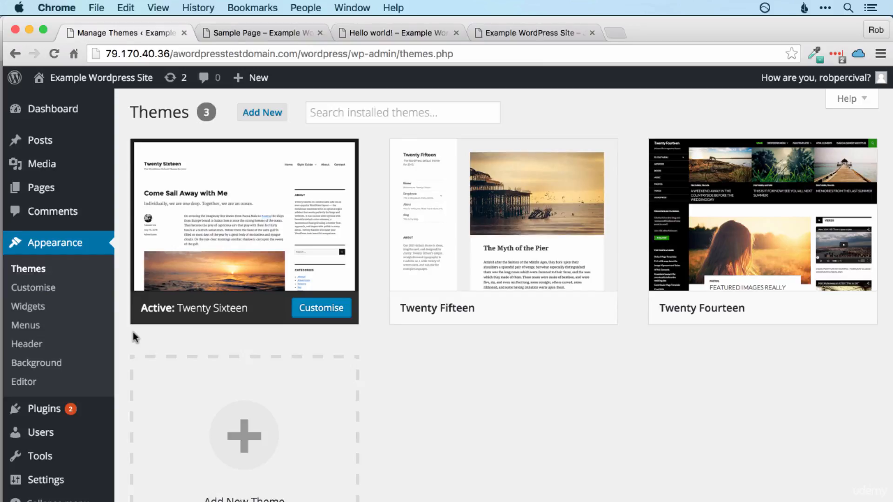
scroll(126, 332, "down", 3)
scroll(126, 332, "down", 2)
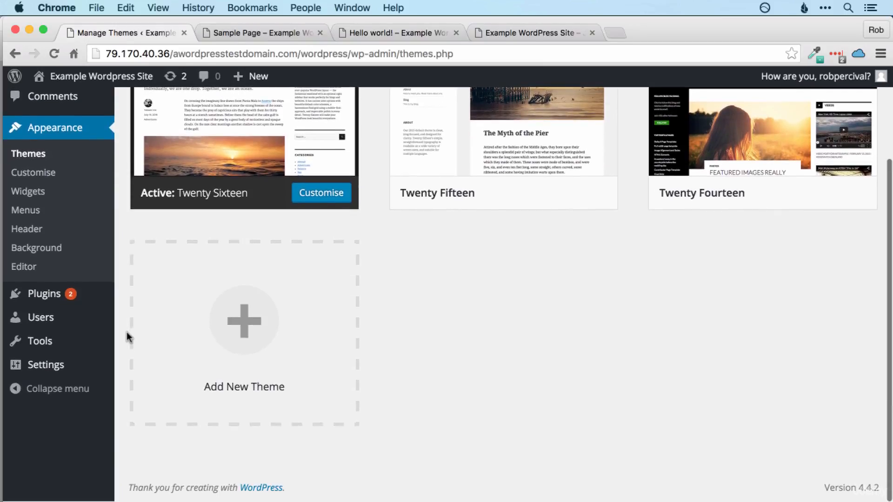
Look through the list of installed plugins, including their descriptions and available updates.
left_click(62, 298)
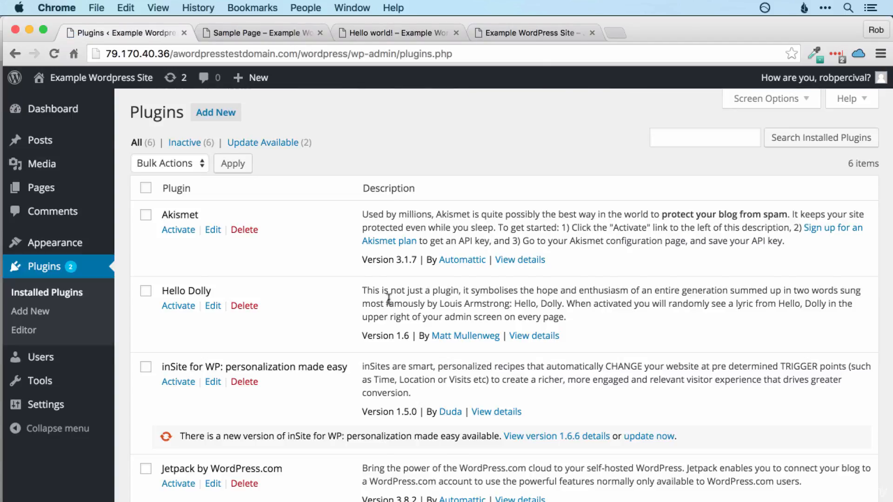
scroll(388, 298, "down", 2)
scroll(389, 298, "down", 2)
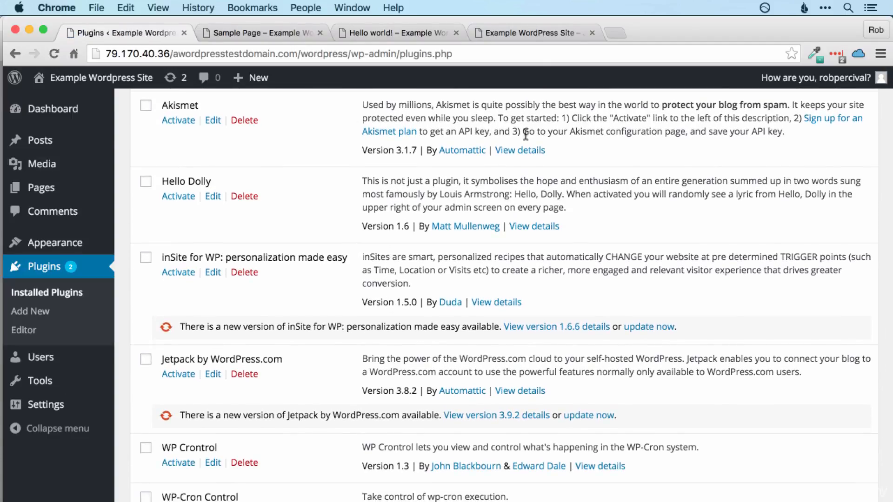
scroll(405, 402, "down", 5)
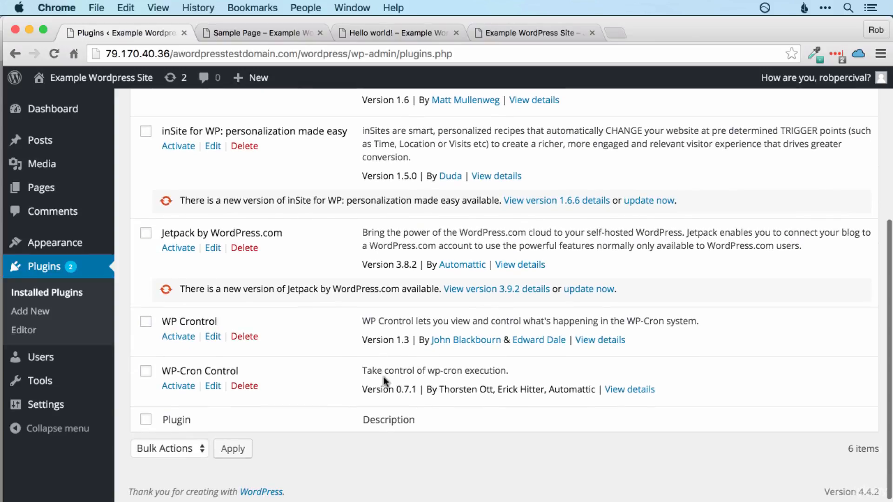
scroll(468, 360, "up", 4)
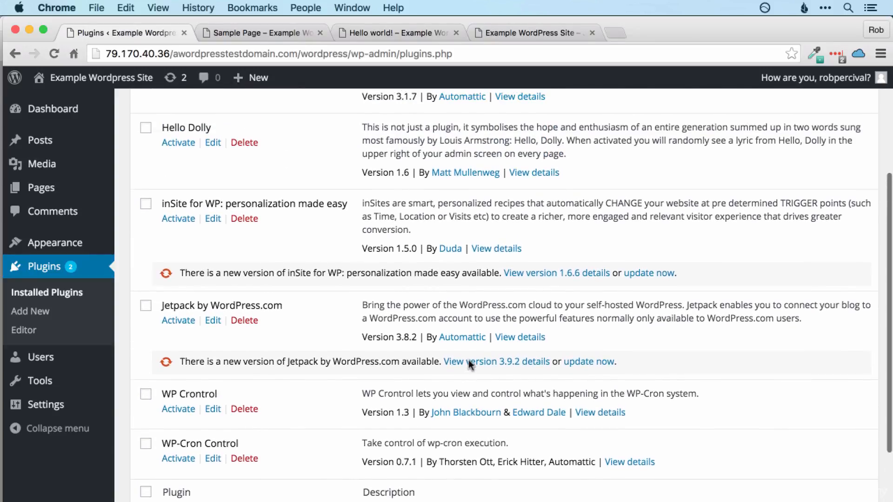
Search the web for "wordpress plugins" in a new browser tab and open the WordPress.org plugin directory.
scroll(467, 360, "up", 1)
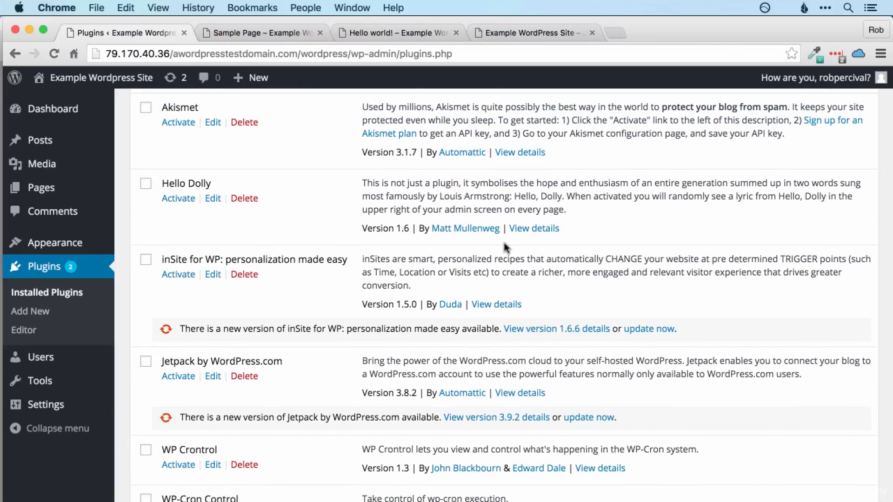
left_click(616, 32)
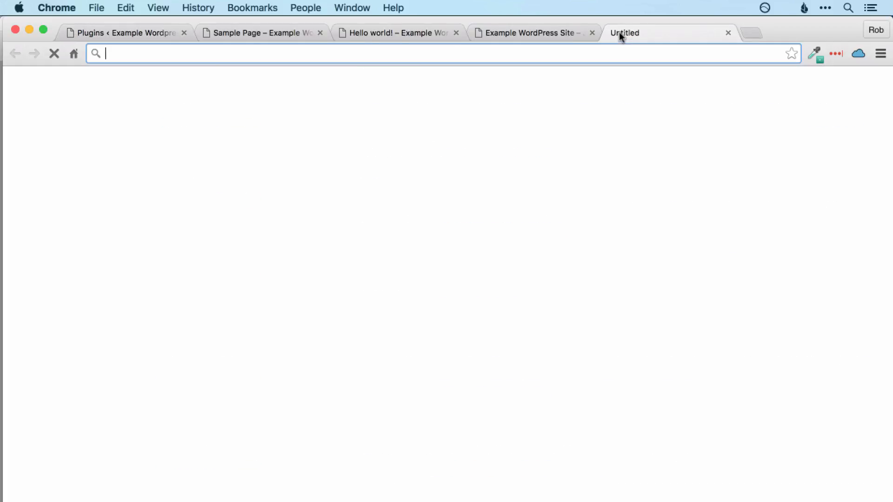
type("wordpress plugins")
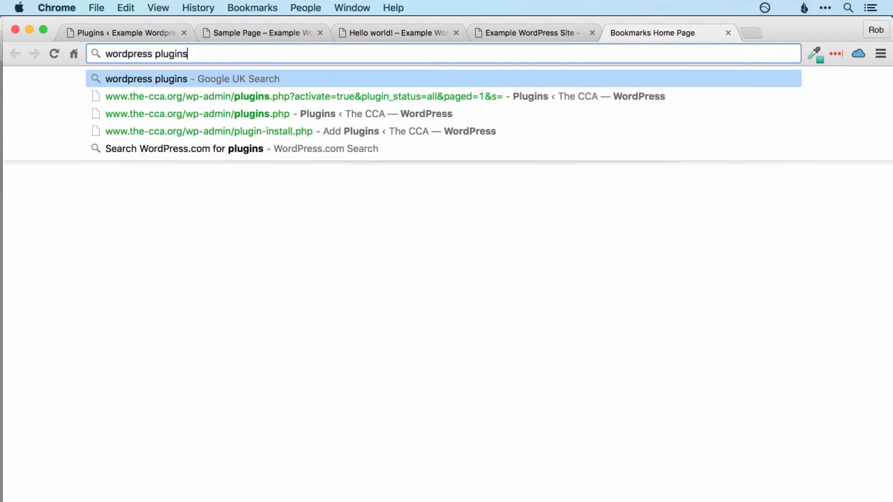
key("Return")
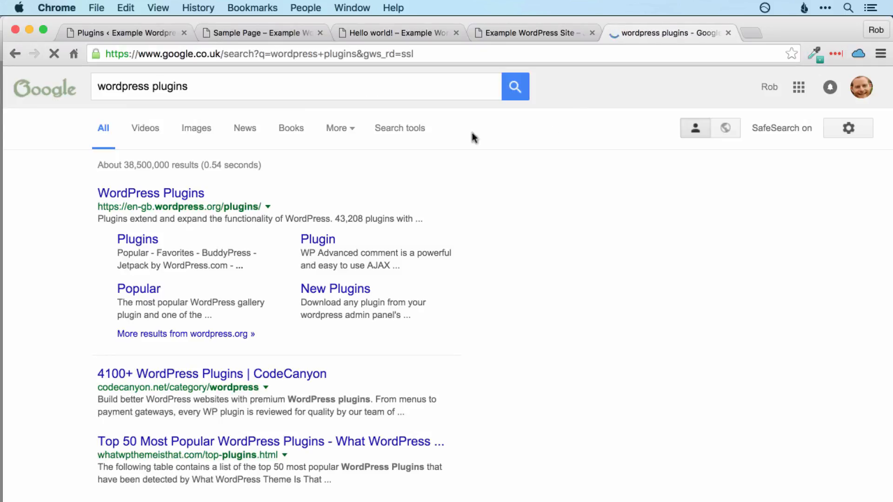
left_click(173, 195)
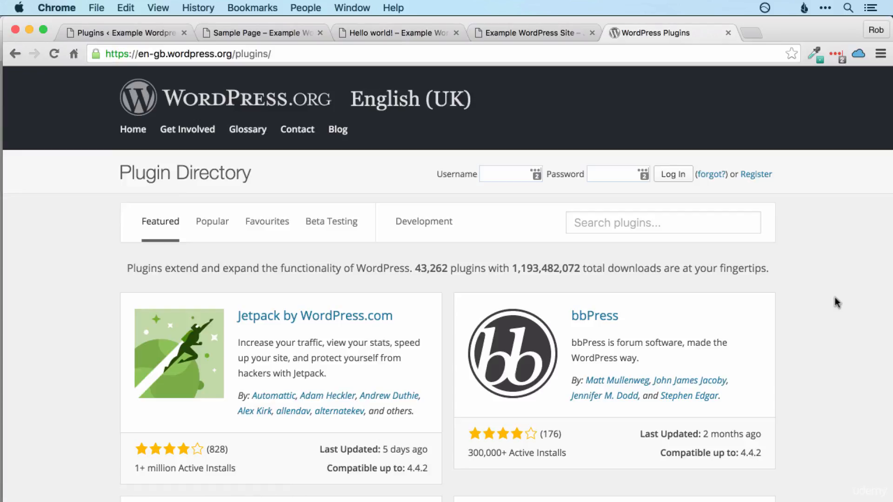
Browse the featured plugins in the WordPress.org directory and close it to return to the site's installed plugins.
scroll(837, 303, "down", 3)
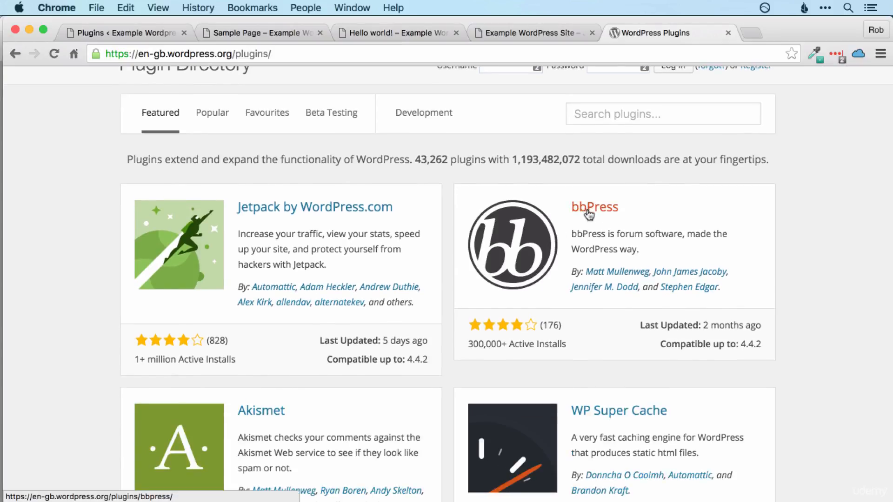
scroll(803, 253, "down", 6)
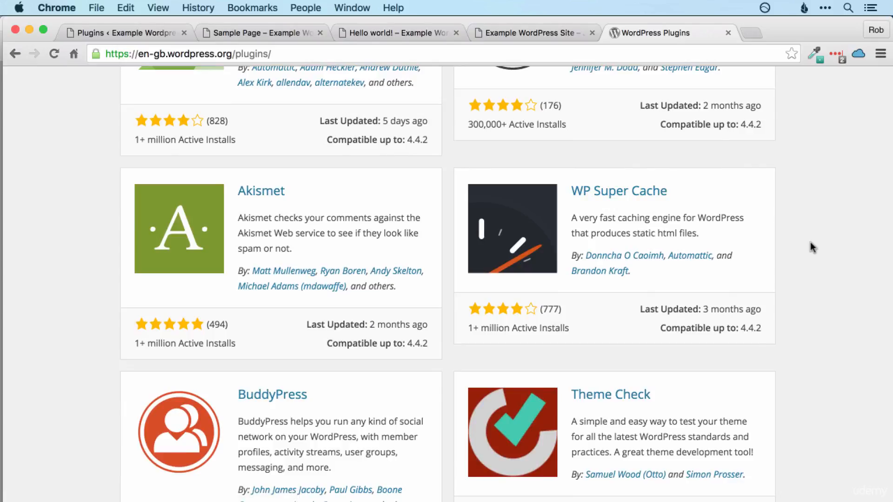
scroll(810, 247, "down", 3)
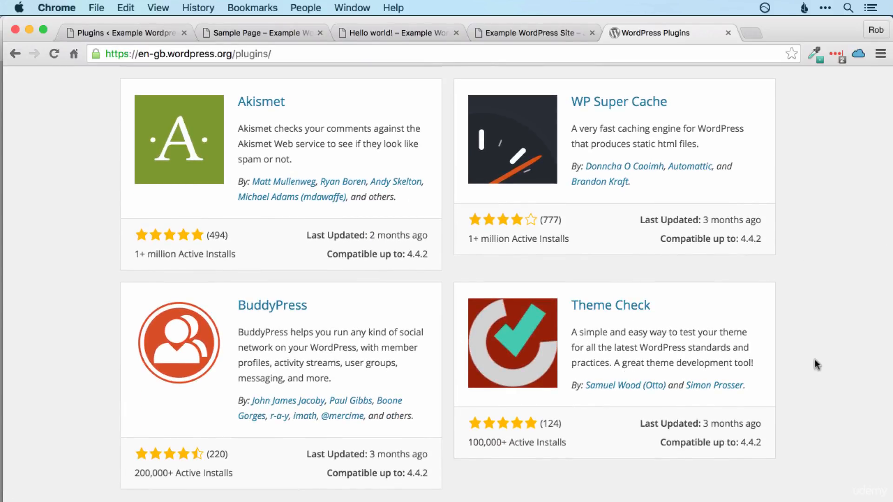
scroll(816, 364, "down", 5)
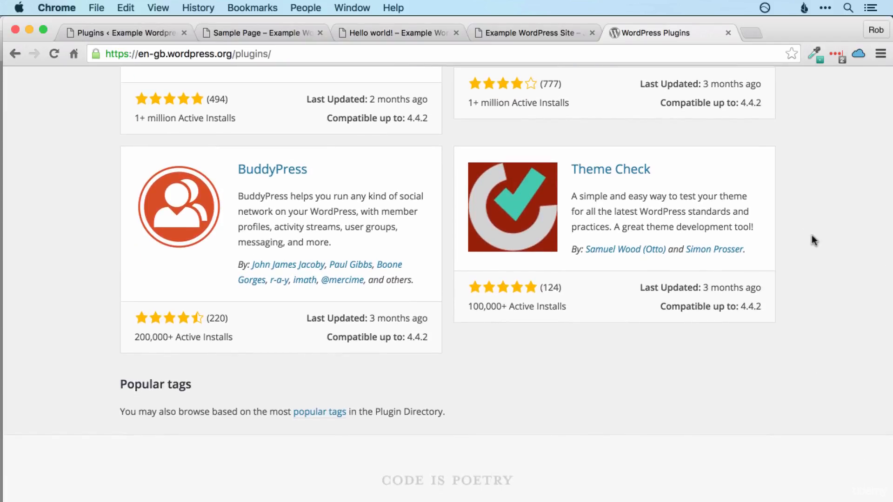
scroll(822, 312, "up", 15)
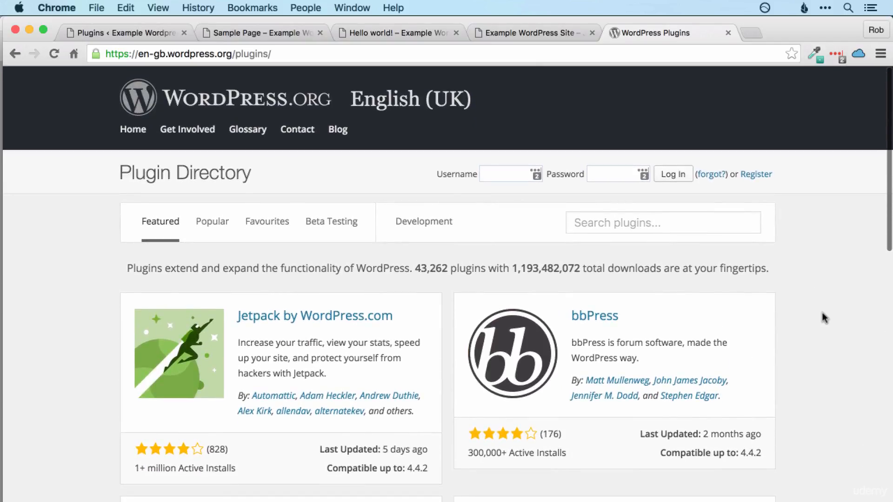
left_click(728, 33)
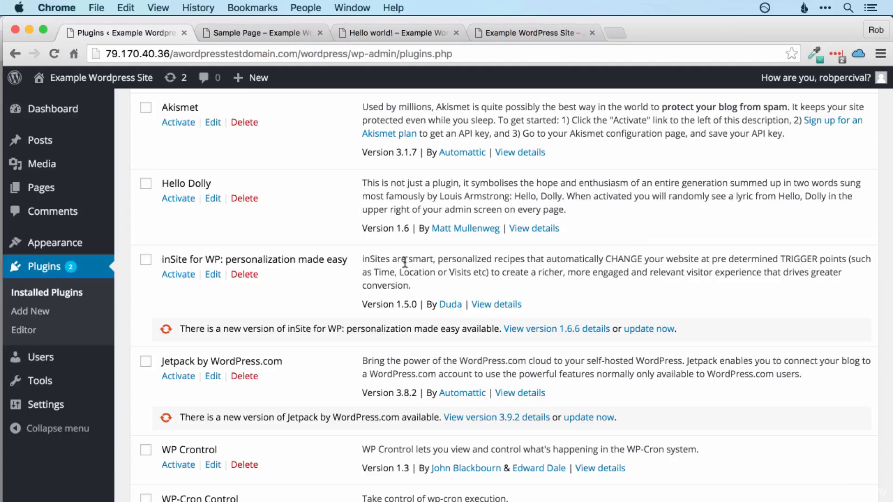
Start a new user from the site's user list, entering the username client and the client's email address.
left_click(48, 362)
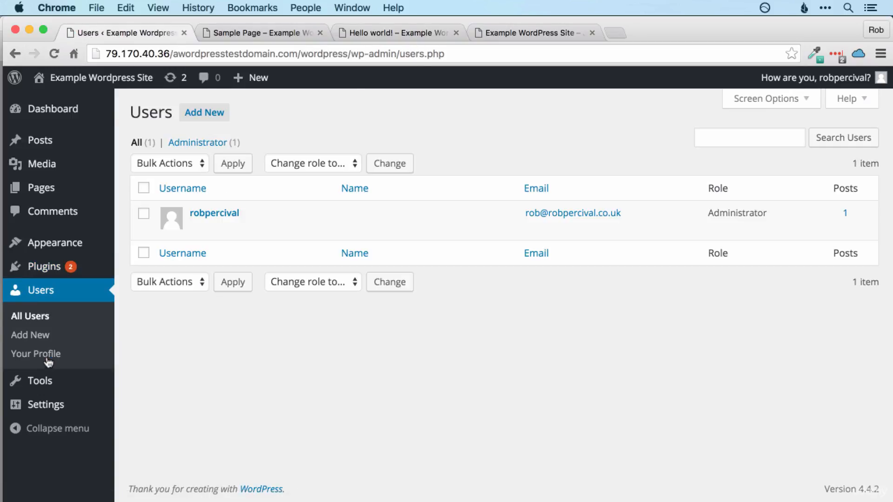
mouse_move(337, 215)
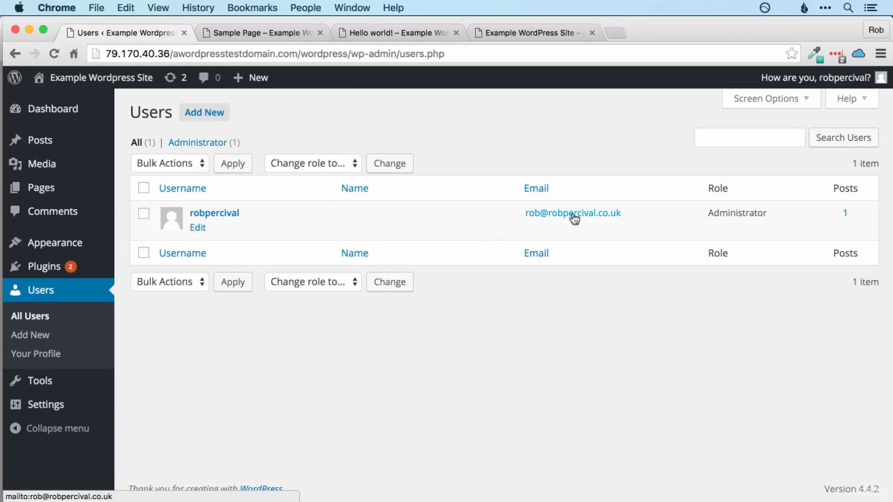
left_click(213, 113)
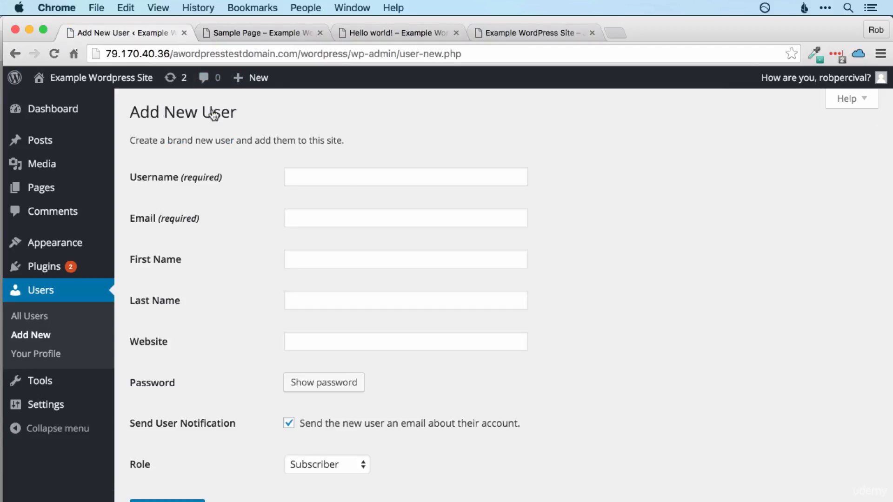
left_click(363, 177)
type("client")
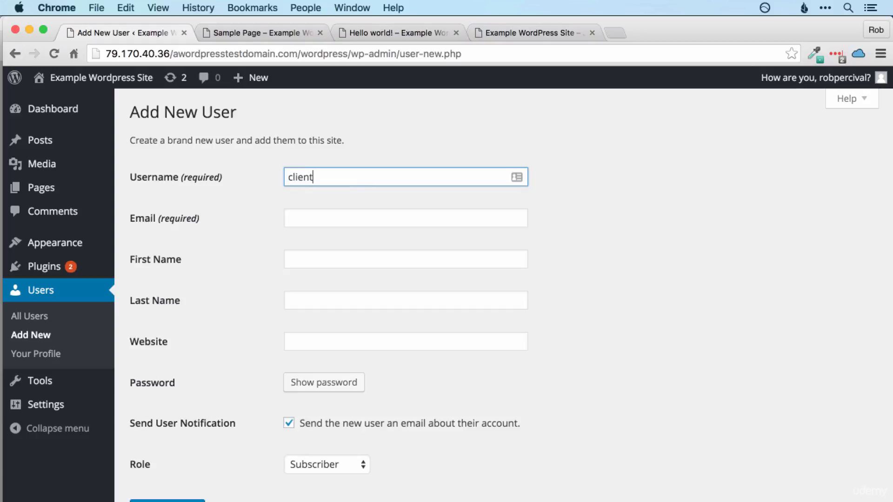
left_click(349, 214)
type("client")
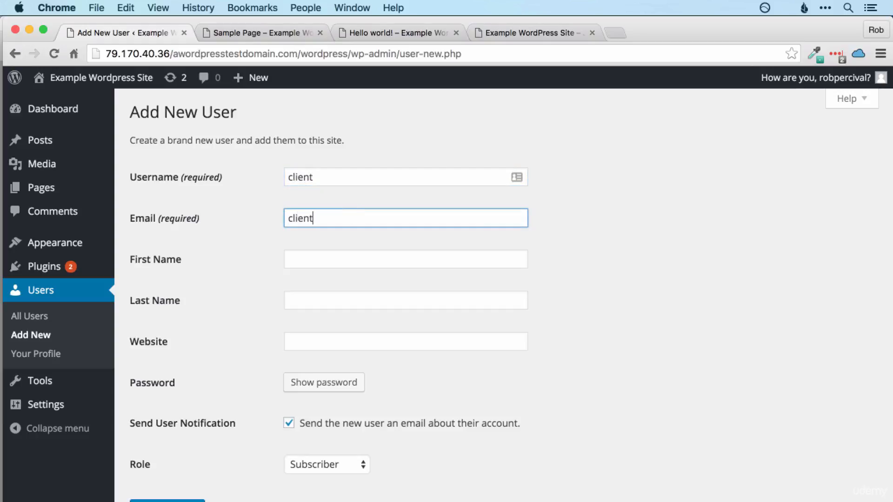
type("@")
scroll(538, 228, "down", 2)
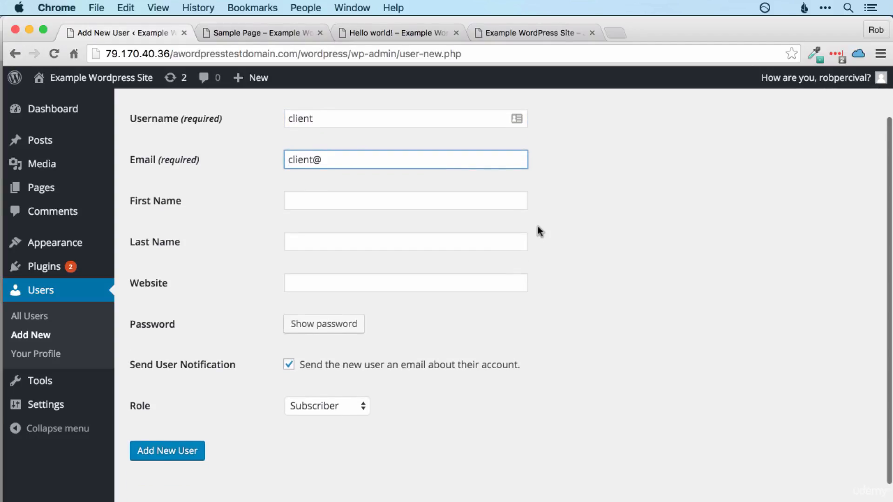
type("example.com")
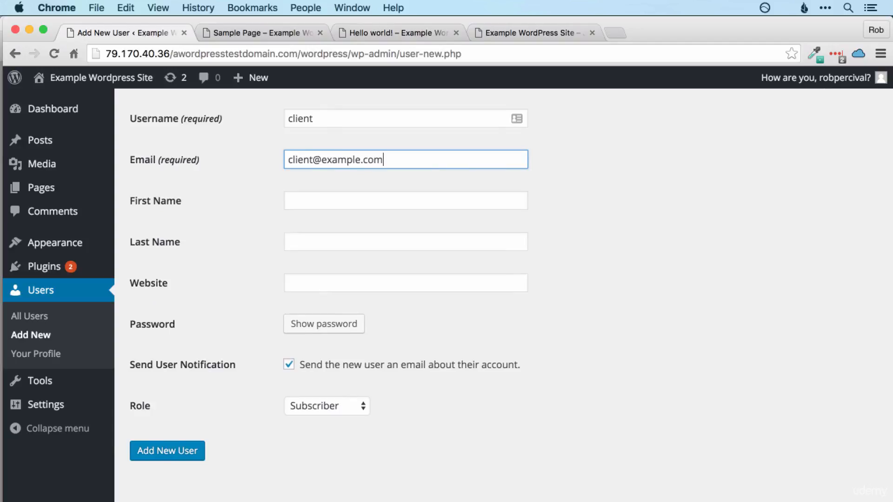
scroll(549, 305, "down", 1)
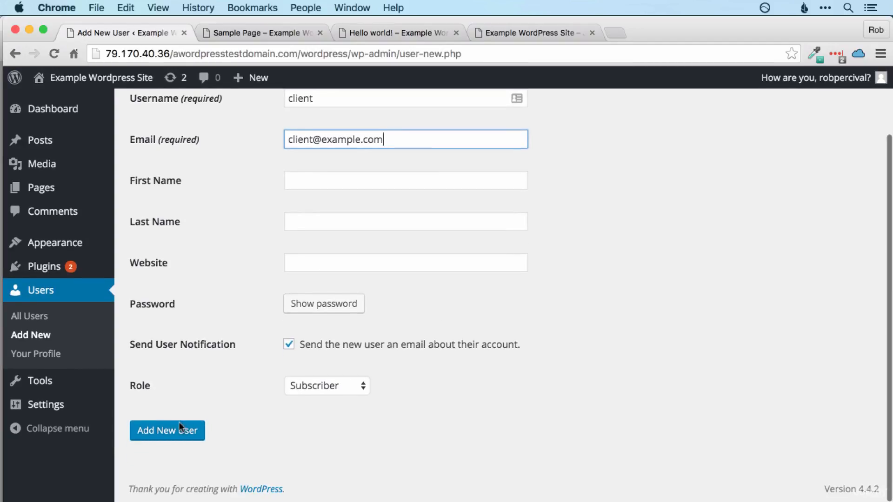
Create the new user with the Editor role and dismiss the password manager's offer to save the password.
left_click(328, 389)
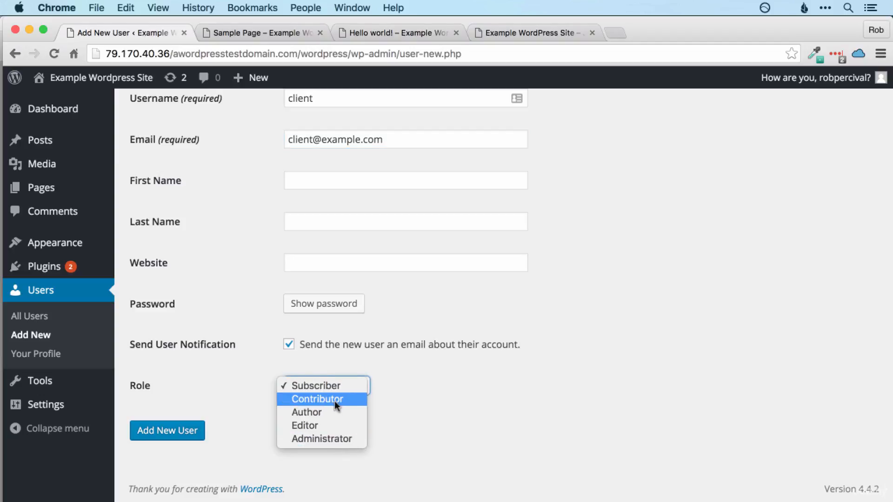
left_click(327, 424)
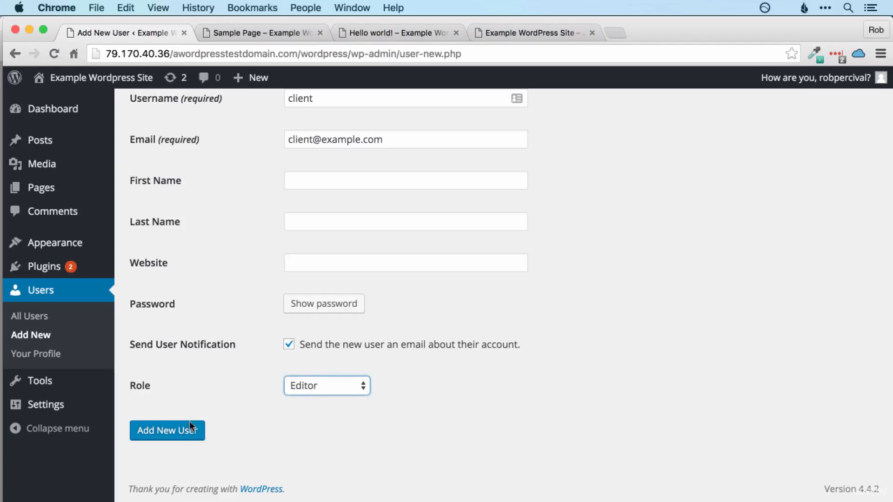
left_click(184, 432)
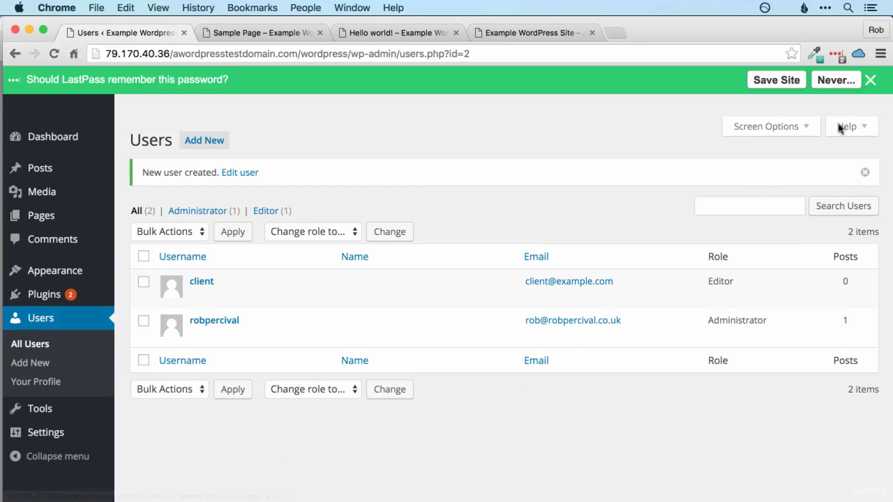
left_click(870, 80)
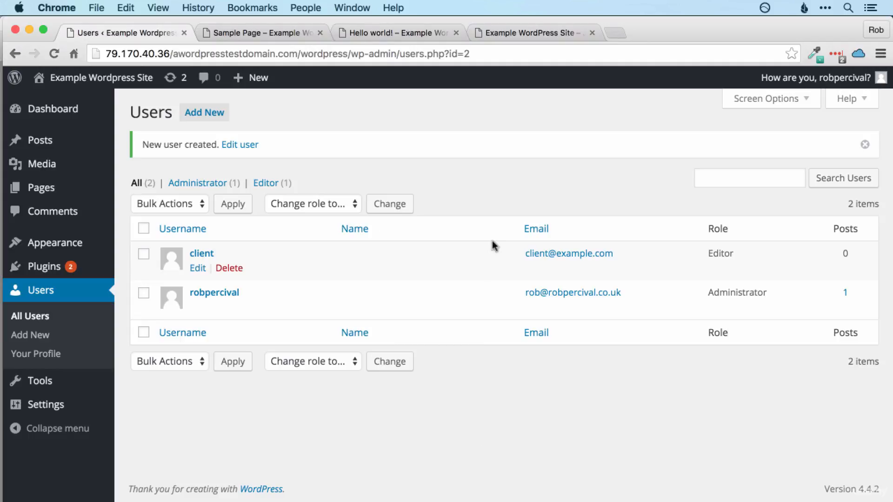
Replace the site's tagline in the general settings with "My really cool website".
mouse_move(54, 387)
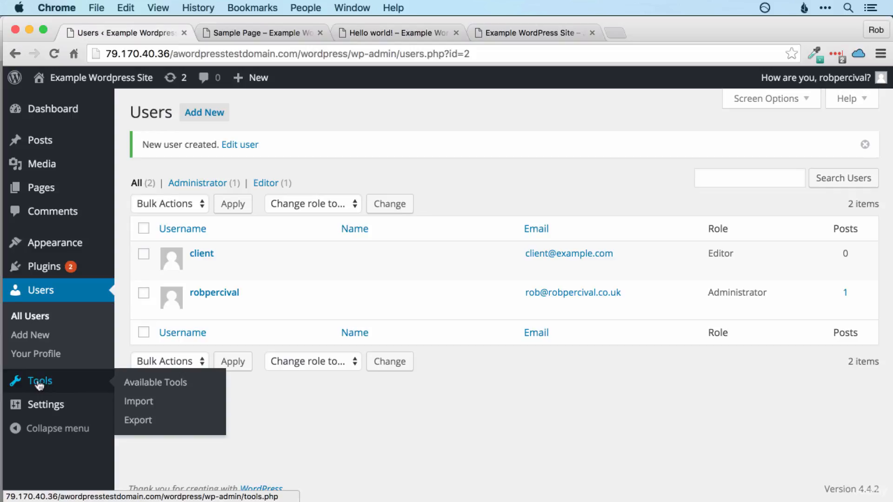
mouse_move(50, 413)
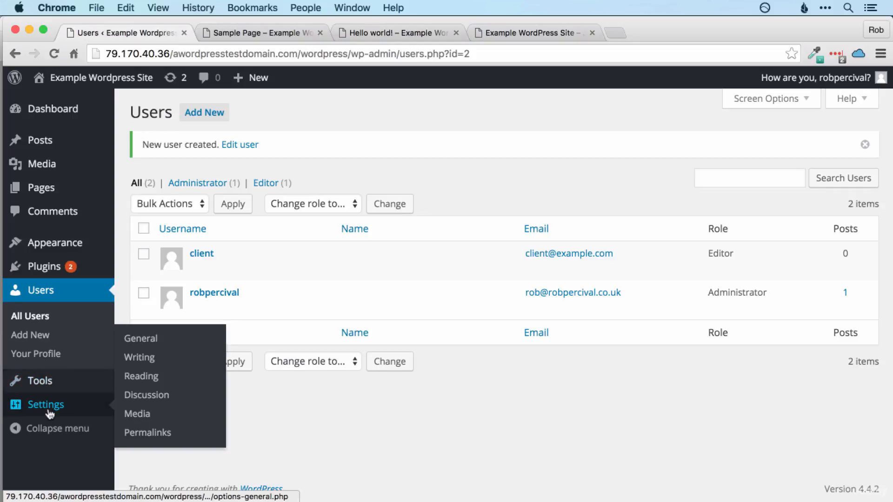
left_click(156, 344)
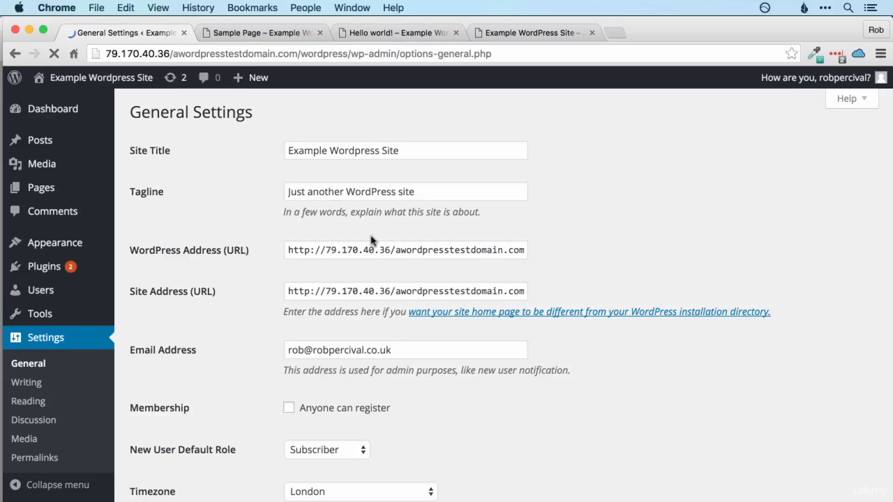
left_click(310, 192)
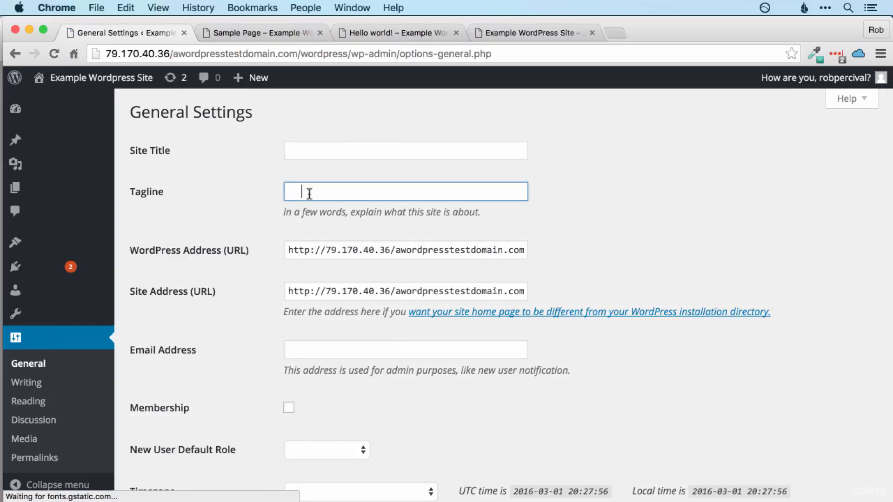
left_click_drag(288, 192, 459, 197)
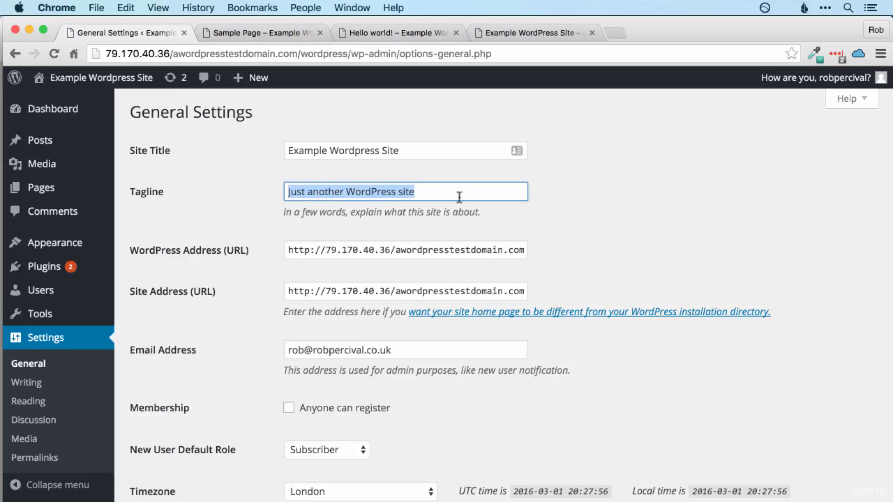
type("My ")
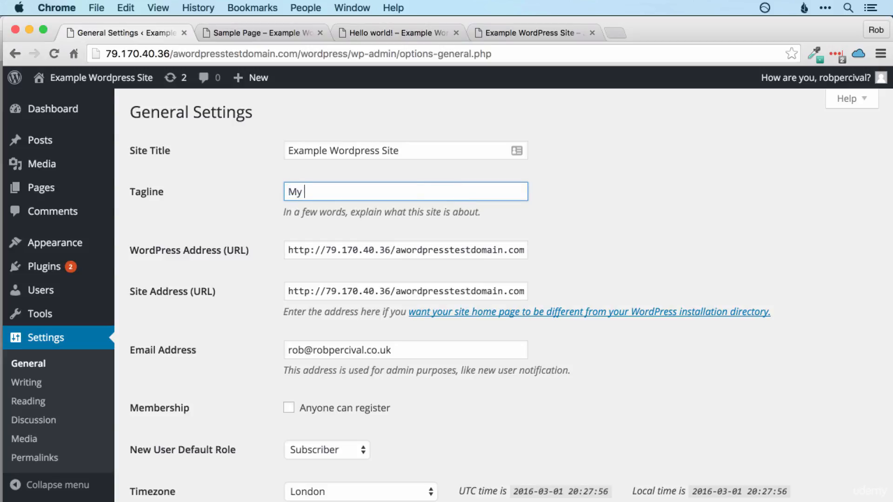
type("really cool website")
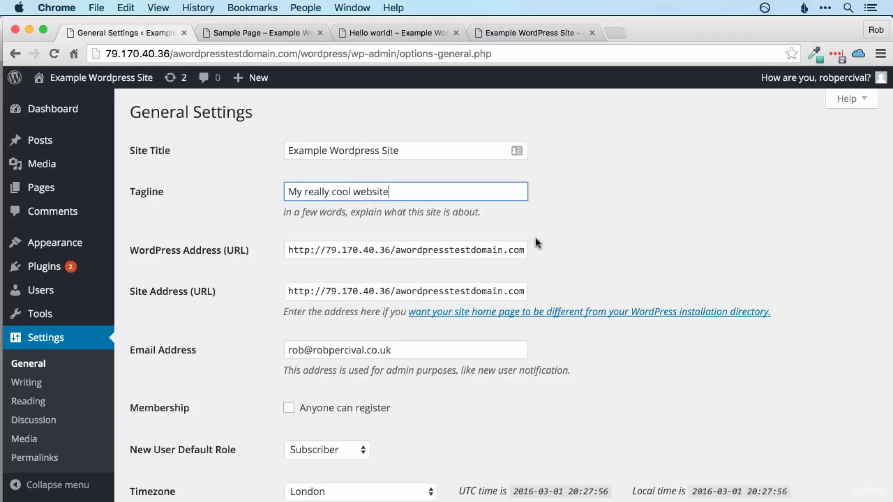
Review the address fields and new user default roles in the general settings, switching open registration on and back off.
left_click(484, 251)
left_click(466, 291)
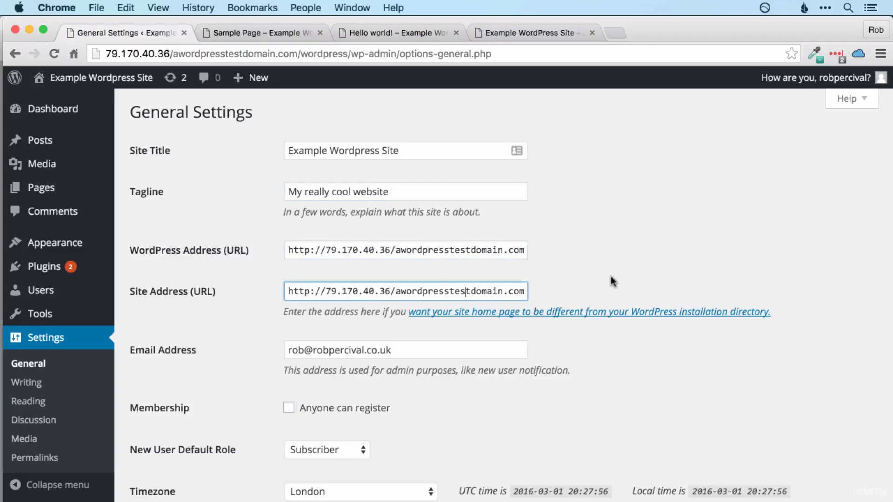
scroll(609, 276, "down", 5)
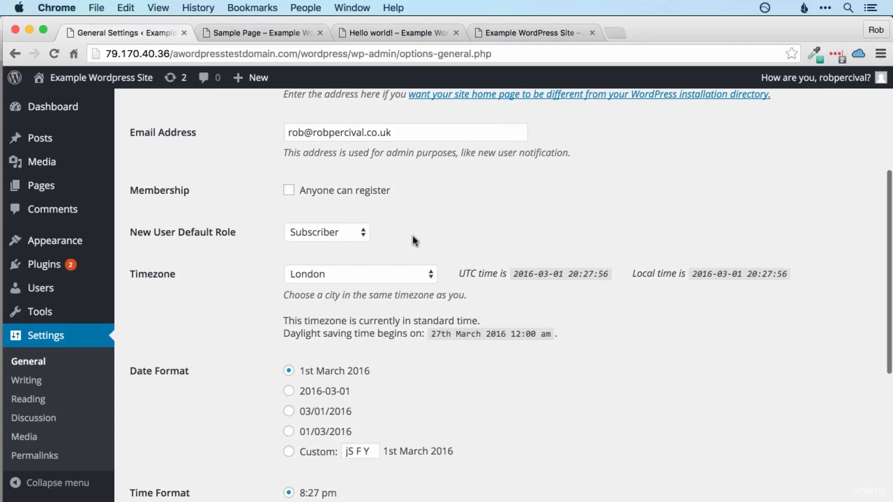
left_click(289, 191)
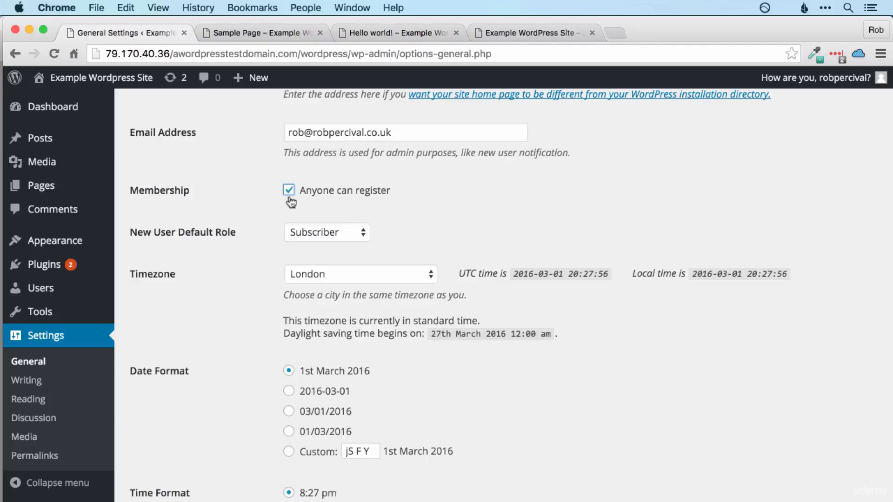
left_click(350, 233)
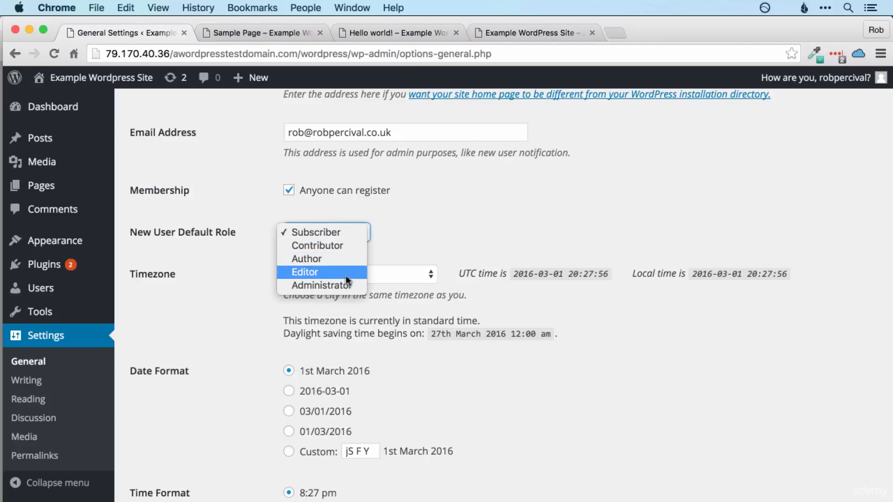
left_click(412, 210)
left_click(288, 192)
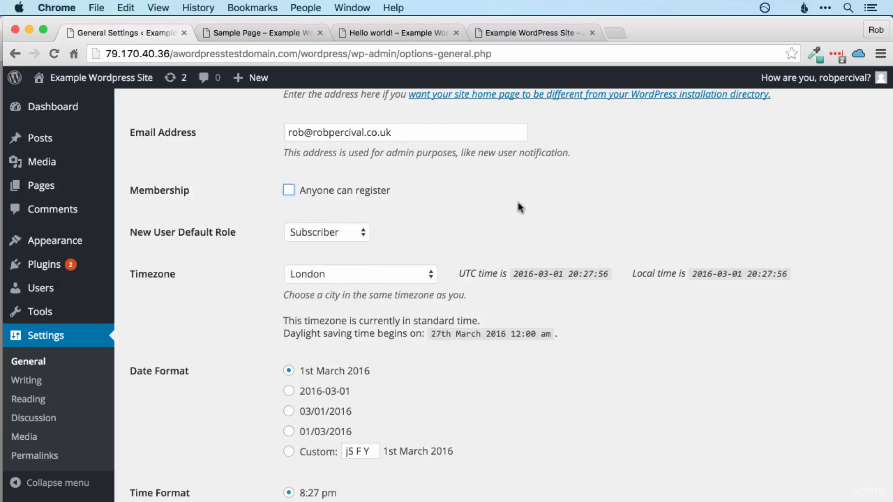
Review the remaining general settings, including date format, time format and site language, and save the changes.
scroll(519, 207, "down", 5)
scroll(526, 223, "down", 2)
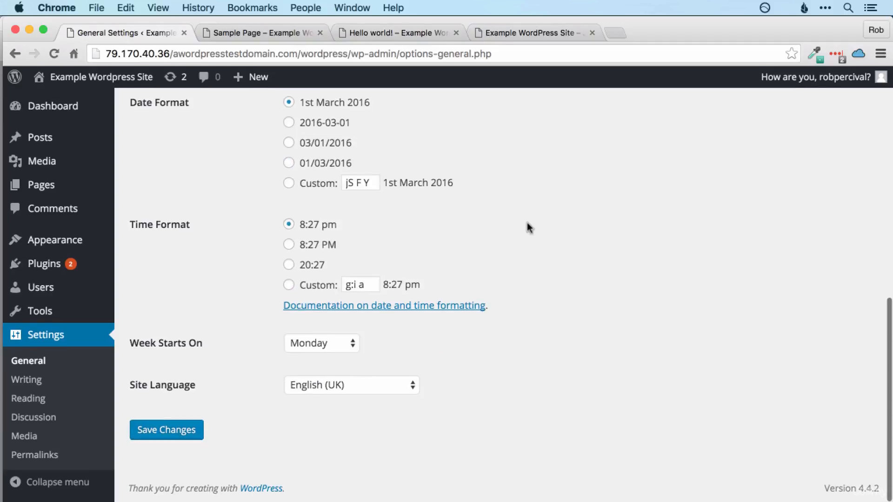
left_click(177, 432)
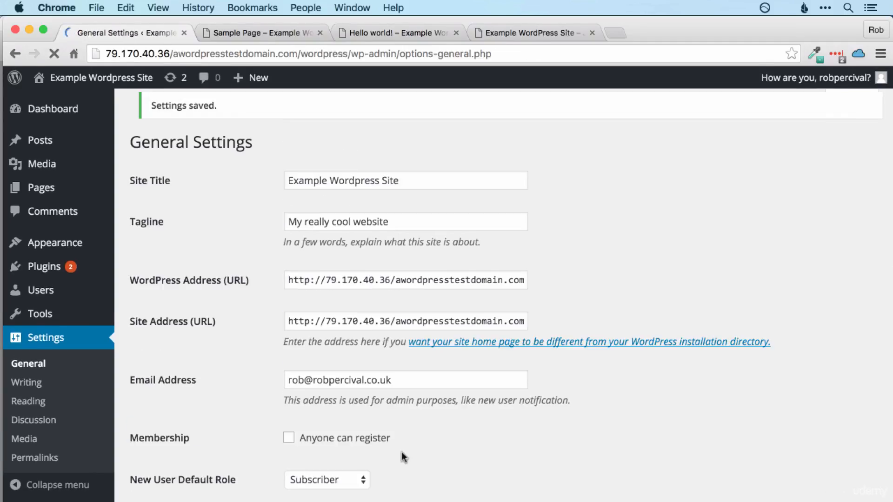
Review the site's writing settings, including default post category, post format and posting via email.
left_click(24, 382)
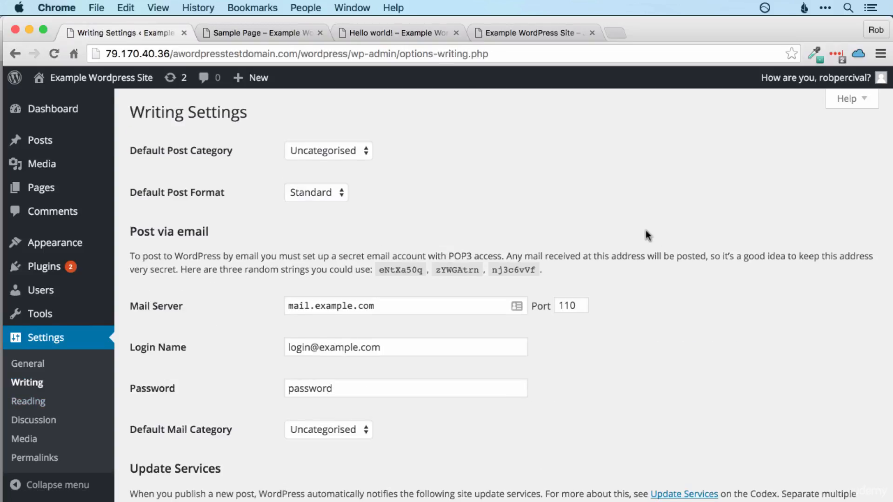
scroll(645, 233, "down", 4)
scroll(645, 232, "up", 3)
scroll(648, 236, "up", 1)
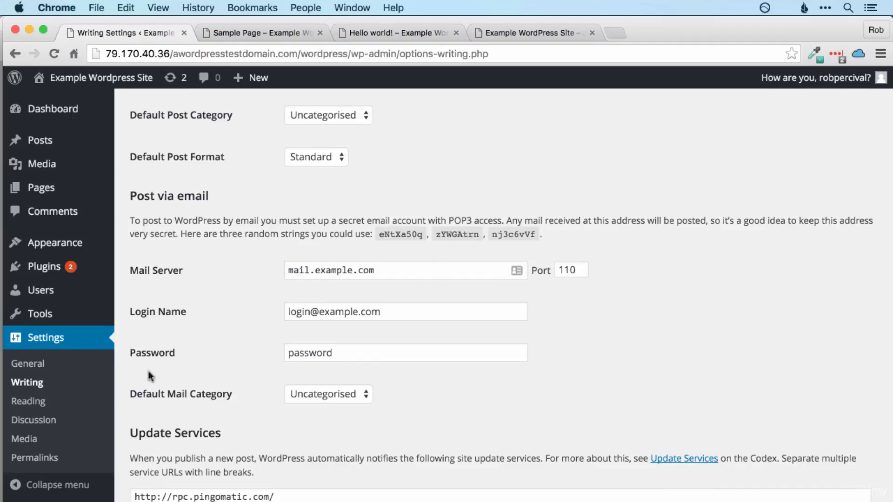
In the reading settings, make the front page a static page using Sample Page and save the changes.
left_click(28, 403)
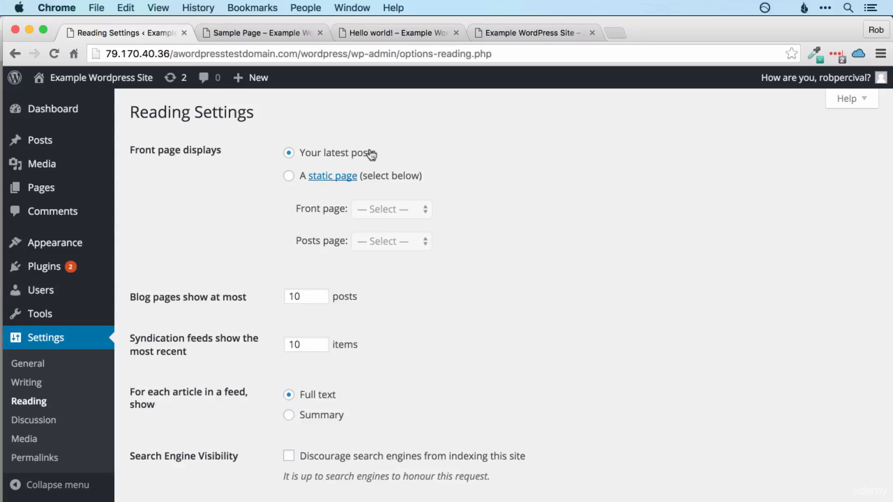
left_click(289, 177)
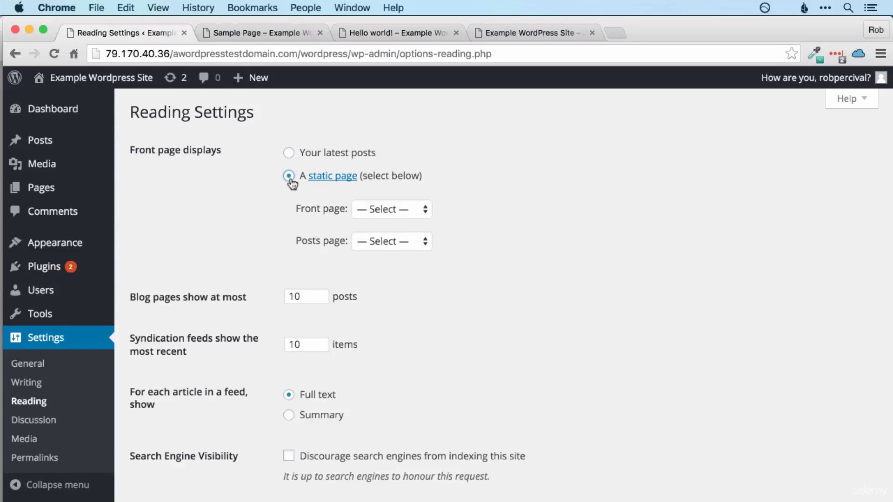
left_click(379, 211)
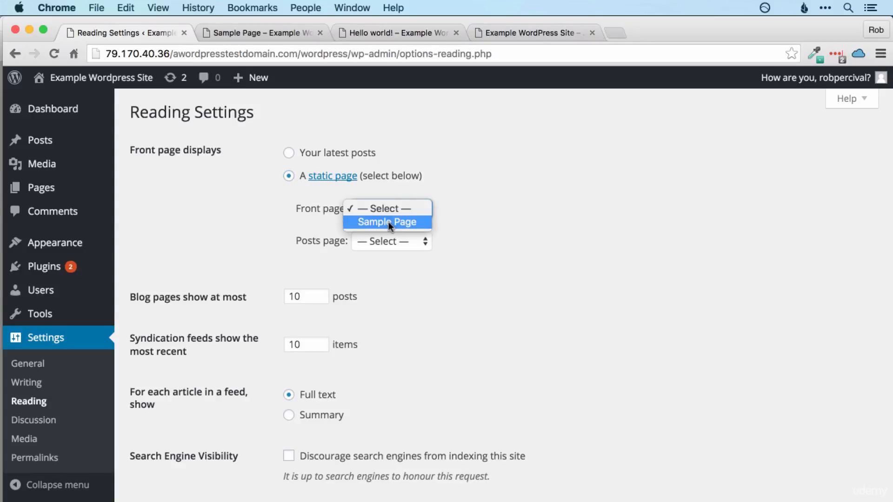
left_click(388, 221)
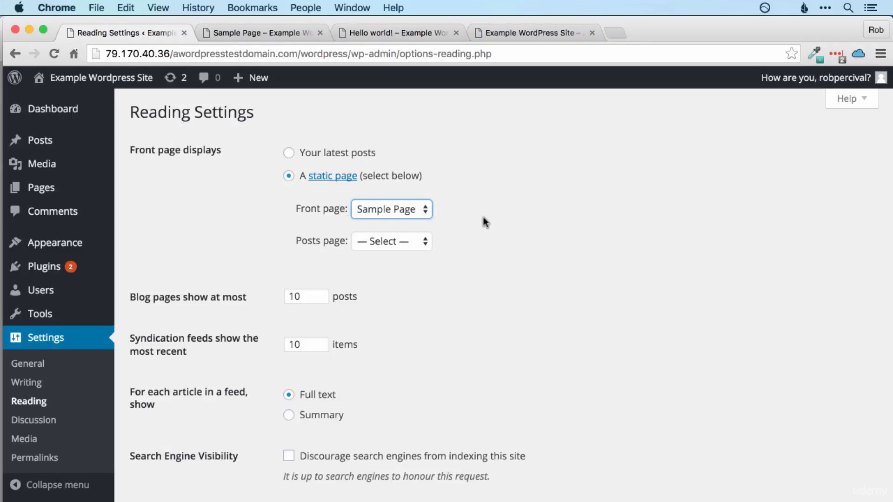
scroll(483, 217, "down", 4)
left_click(190, 433)
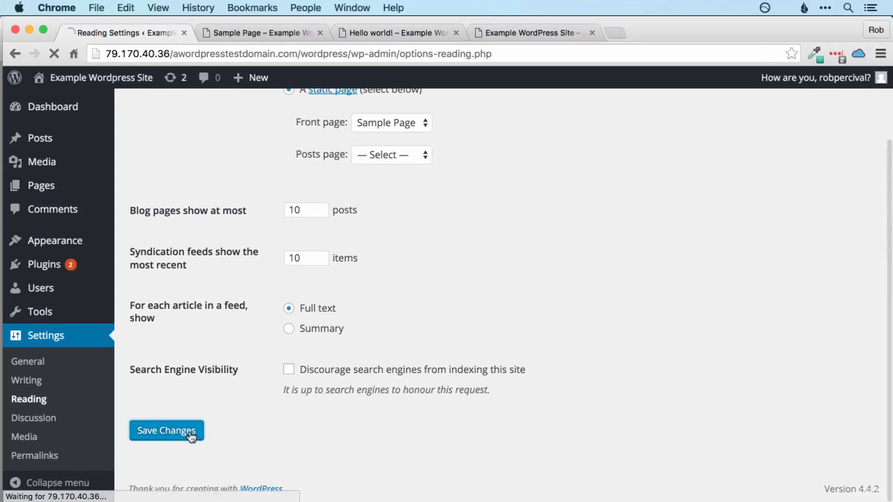
Load the site's root address in the Sample Page browser tab and look through the home page.
left_click(272, 33)
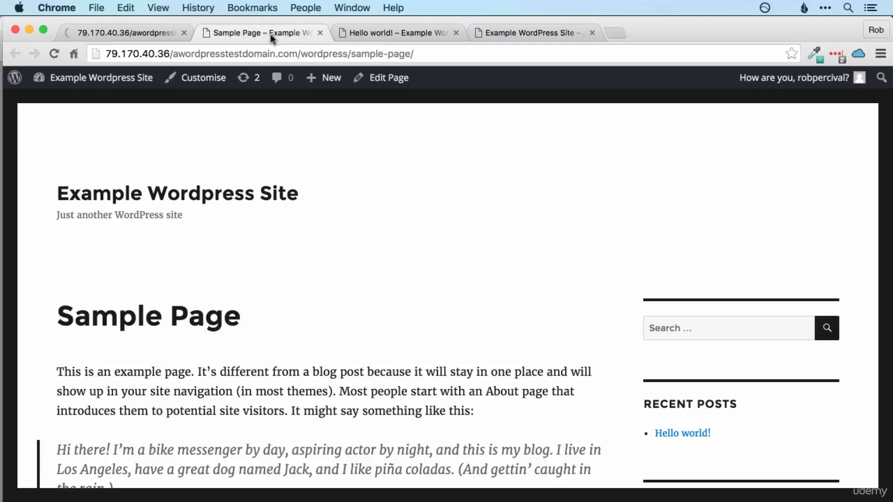
left_click_drag(350, 54, 494, 54)
key("BackSpace")
key("Return")
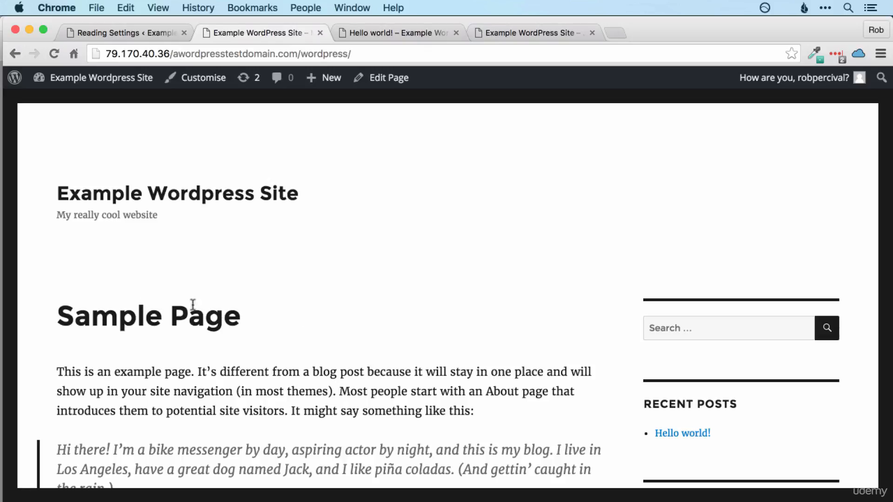
scroll(220, 310, "down", 3)
scroll(220, 309, "down", 10)
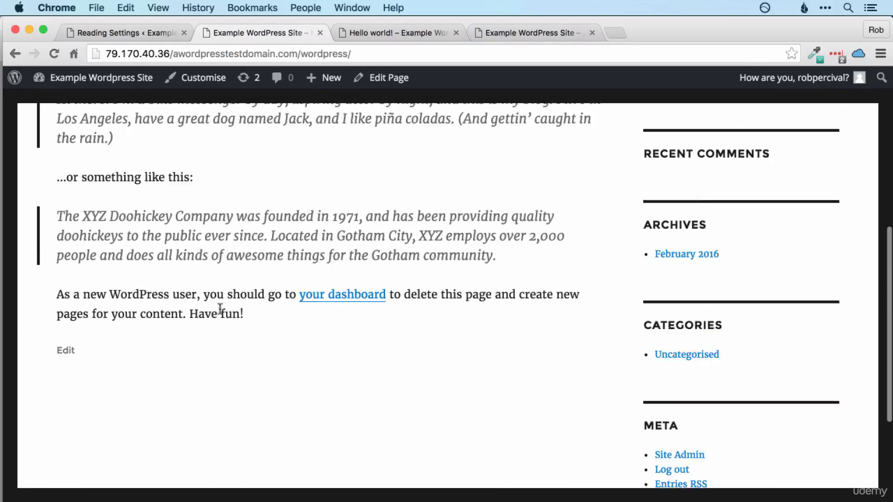
scroll(220, 313, "up", 13)
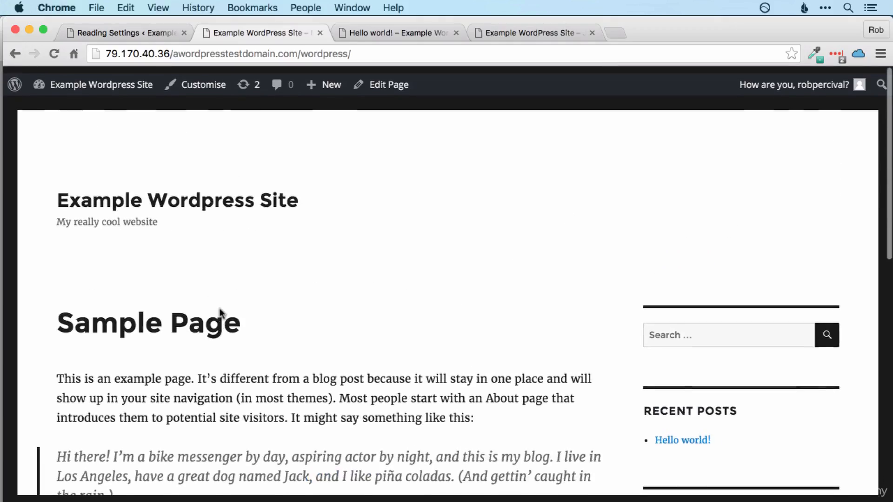
View the installed themes in the WordPress admin and look over the live home page's layout from header to footer.
left_click(107, 31)
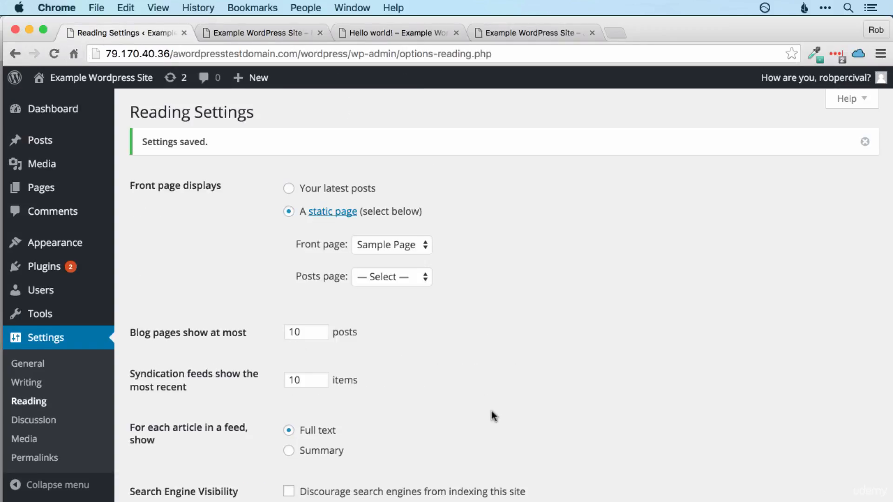
left_click(69, 248)
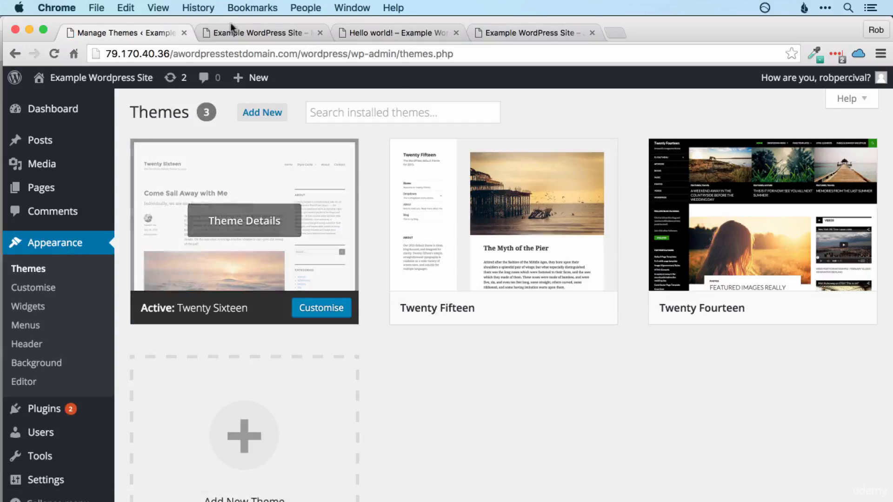
left_click(239, 31)
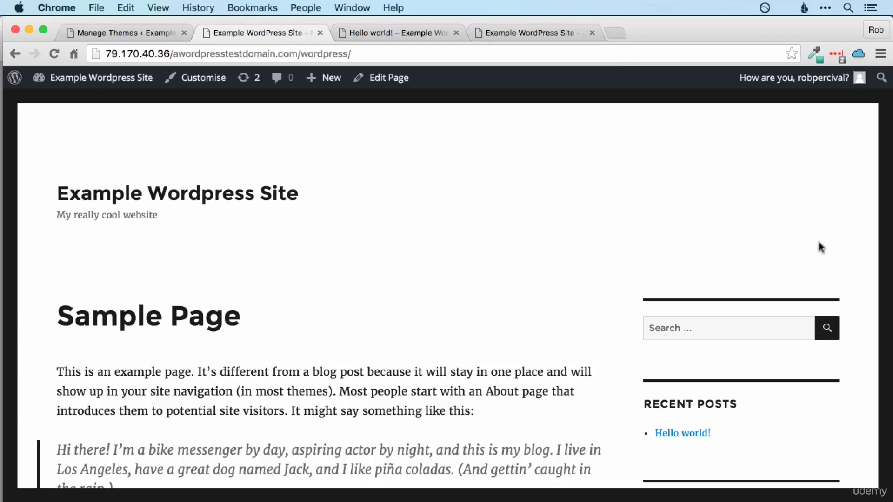
scroll(819, 247, "down", 15)
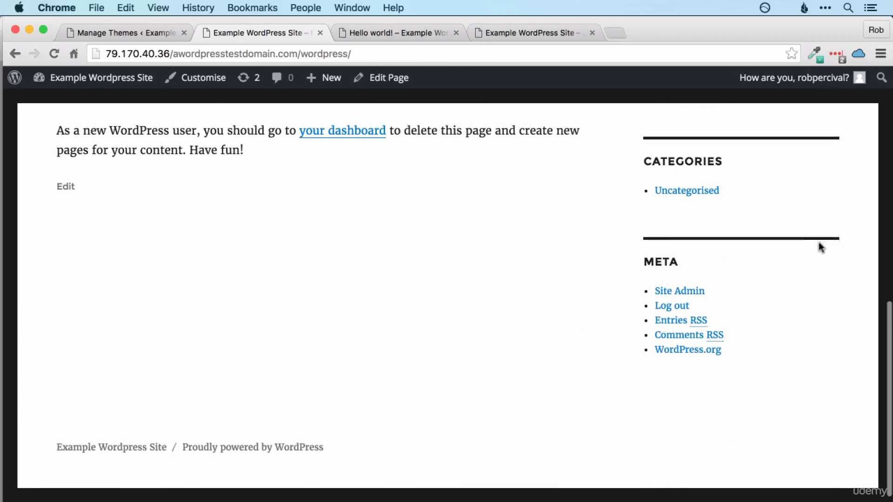
scroll(818, 242, "up", 15)
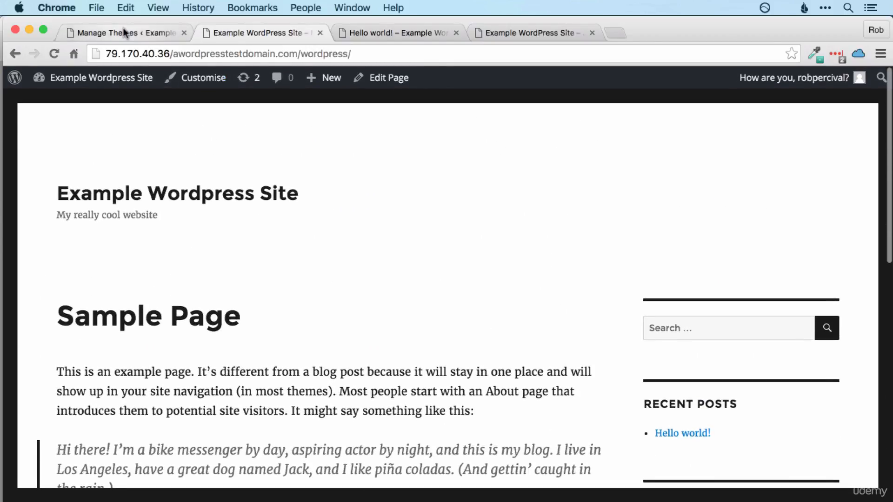
left_click(124, 31)
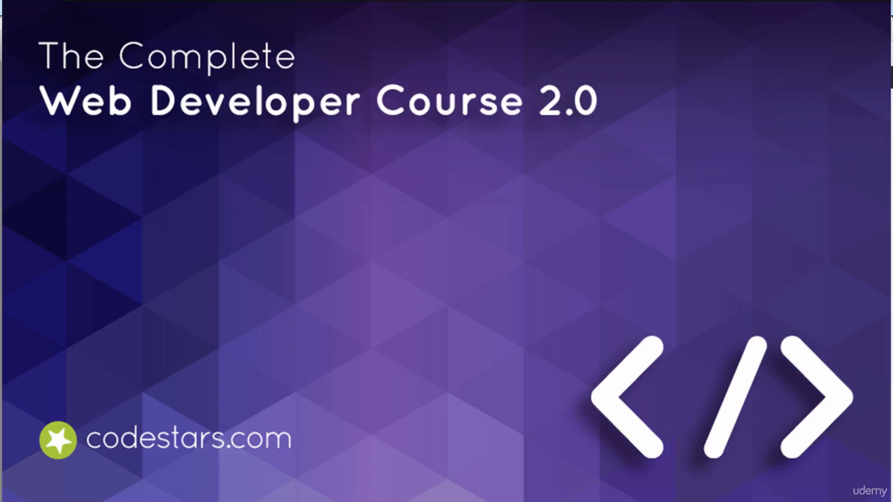